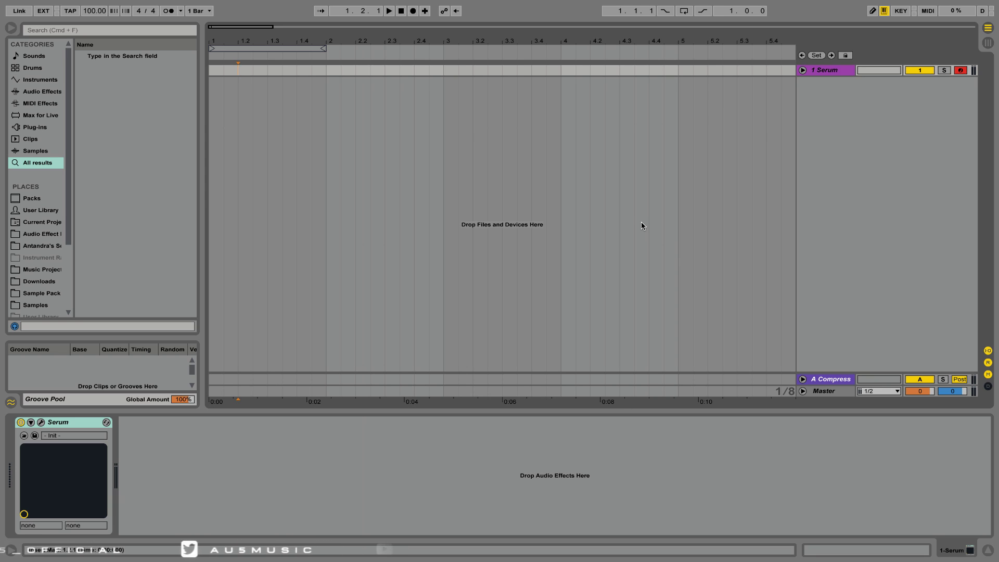
- In the Serum editor, enable noise keytracking, switch the sub oscillator on and OSC A off
left_click(40, 422)
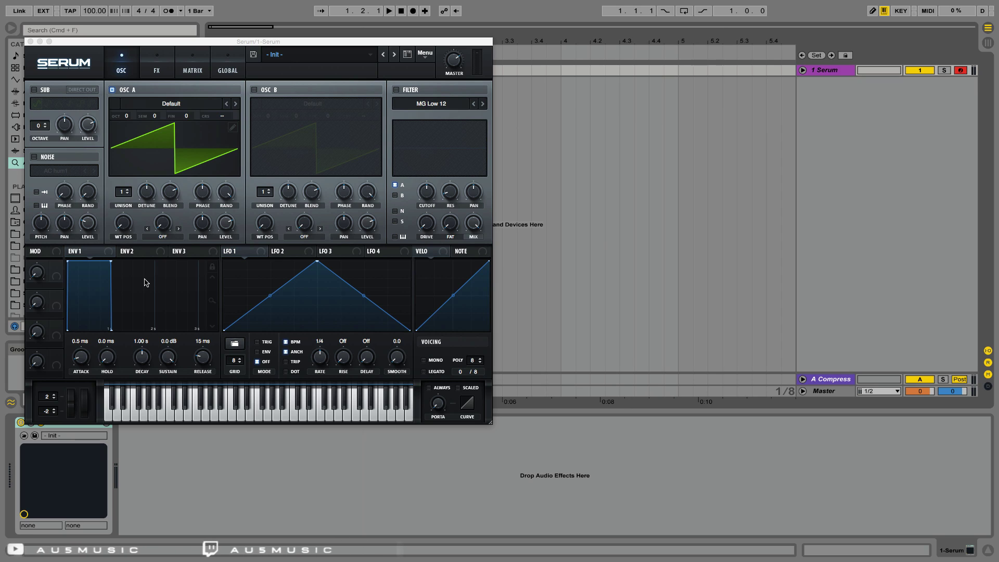
left_click(37, 206)
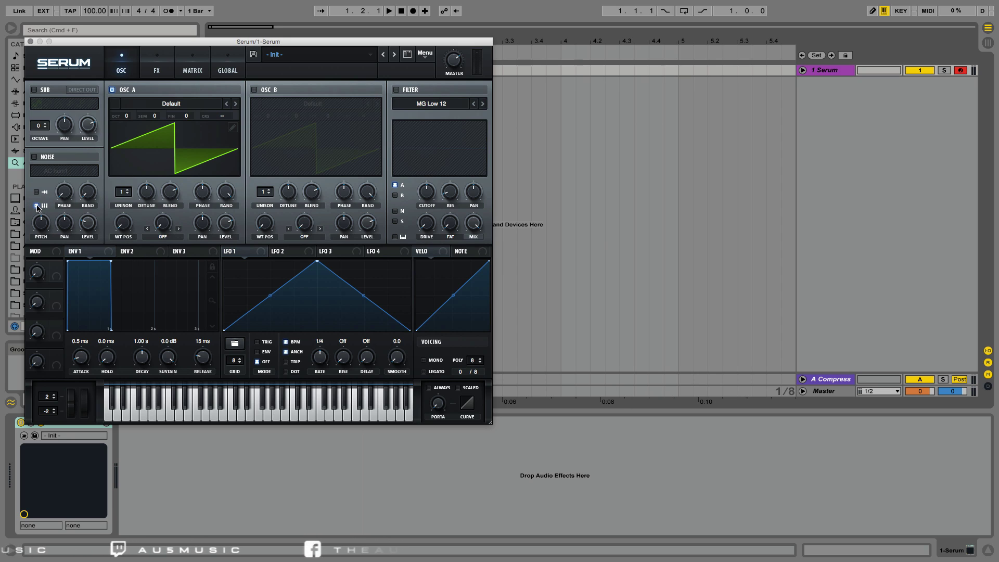
left_click(37, 206)
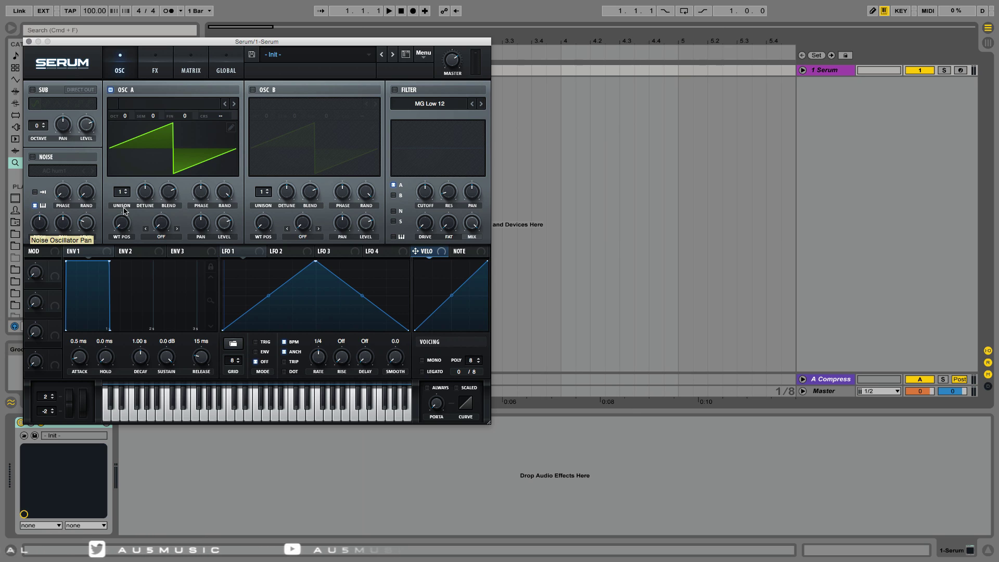
left_click(32, 89)
left_click(111, 89)
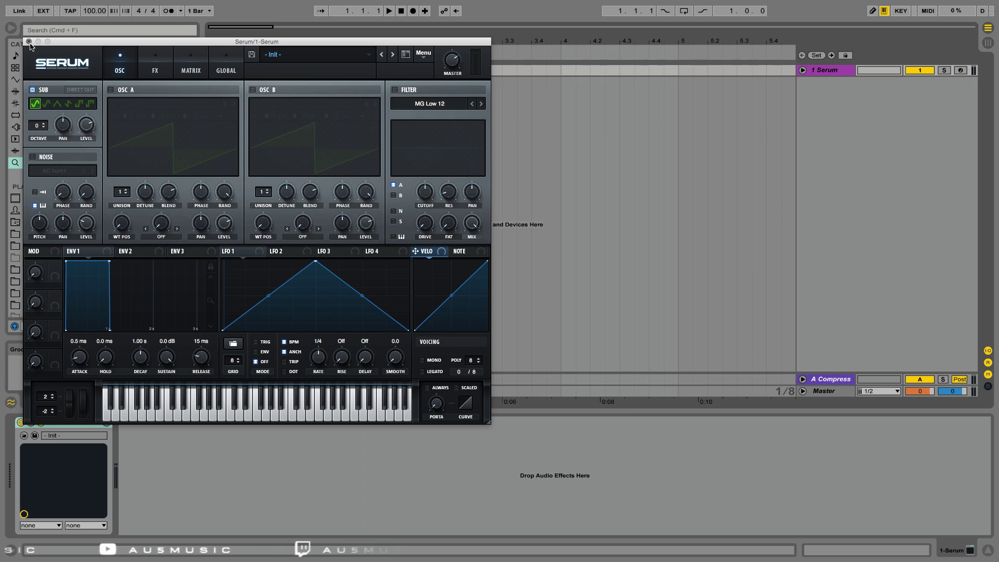
- Close Serum and set the song tempo to 245.28 BPM
left_click(29, 41)
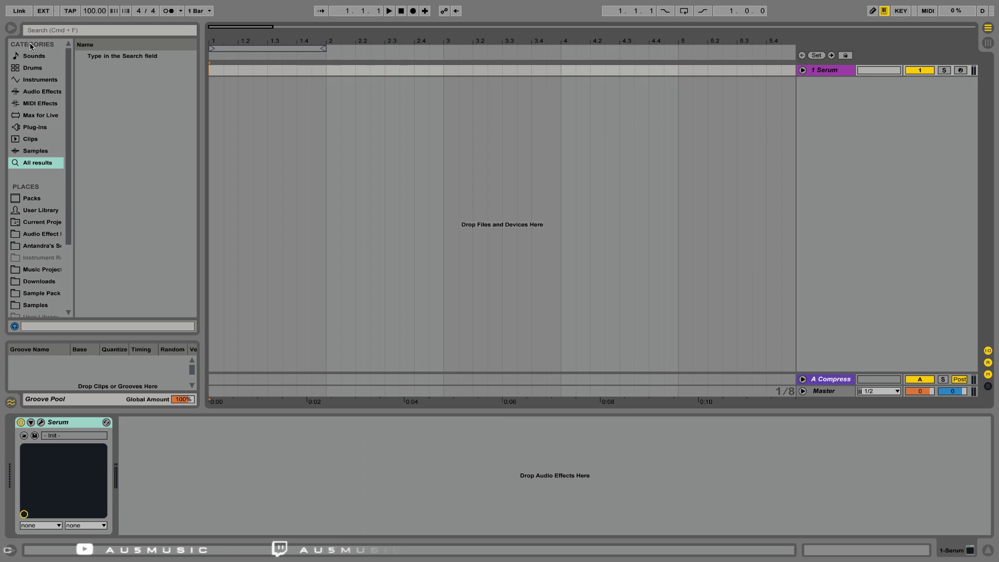
left_click(94, 10)
type("245.28")
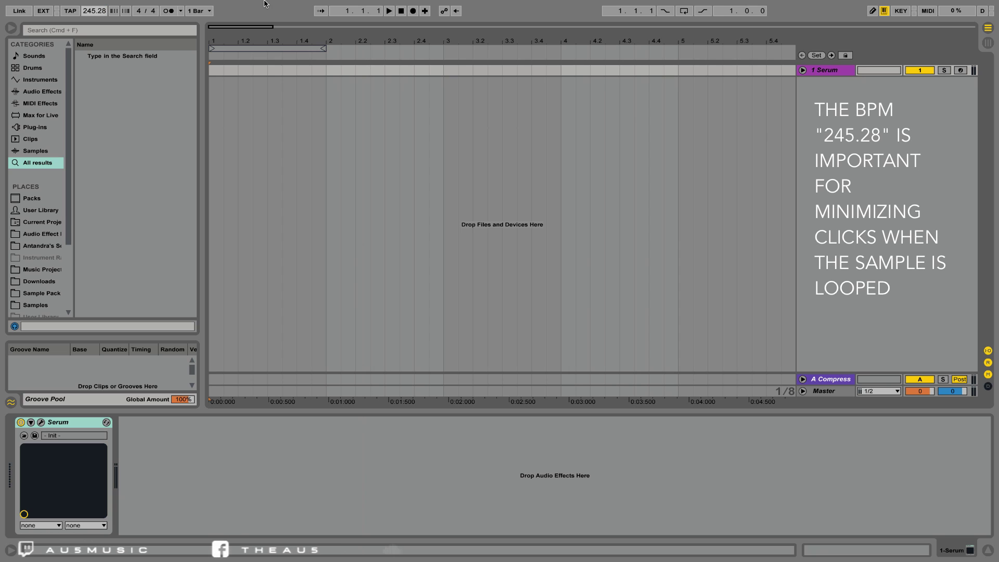
- Create a one-bar MIDI clip on the Serum track with one long C4 note
left_click_drag(215, 73, 291, 63)
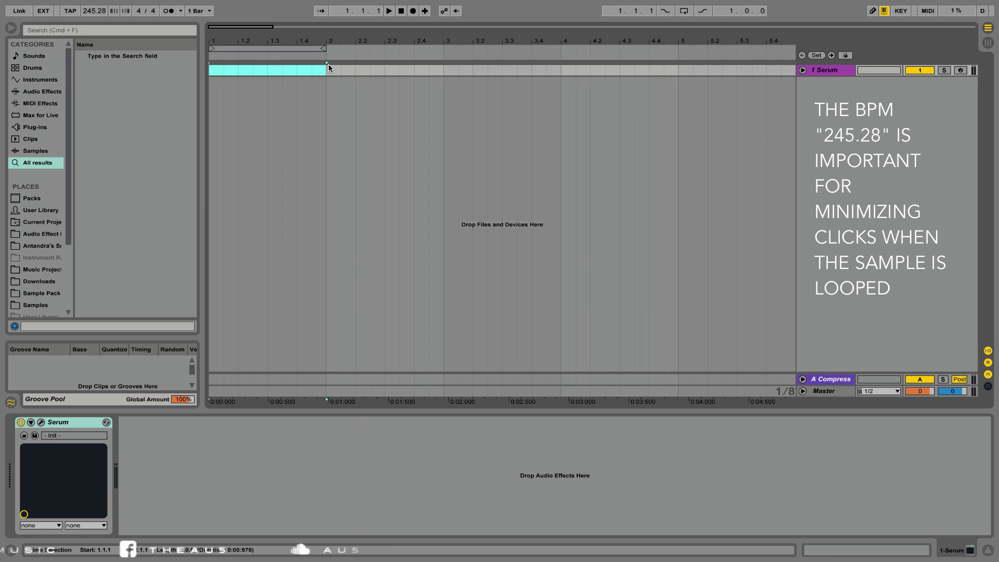
key("super+shift+m")
key("shift+Tab")
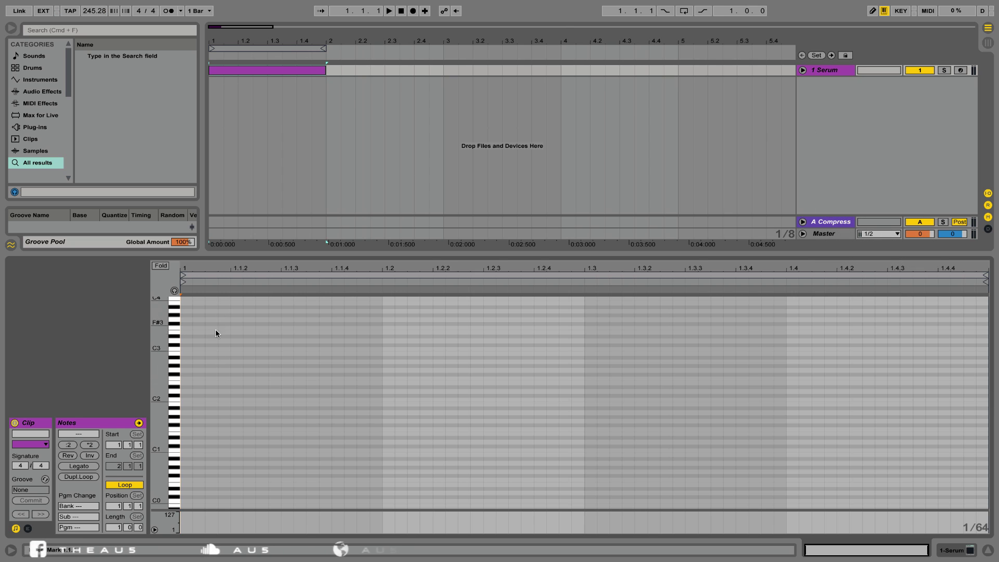
scroll(186, 365, "up", 5)
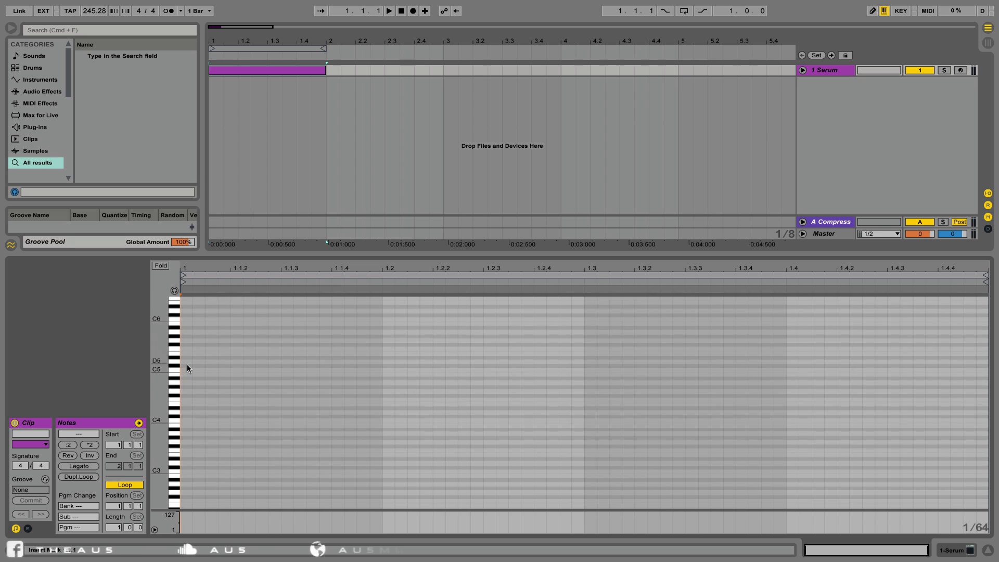
left_click(183, 419)
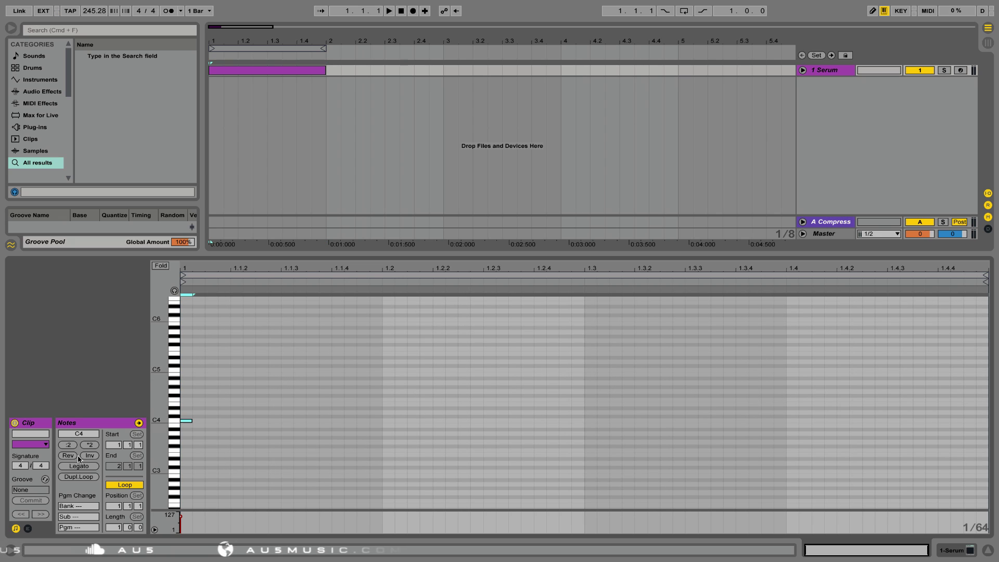
- Freeze the Serum track, then flatten it to audio
right_click(813, 72)
left_click(846, 128)
right_click(827, 76)
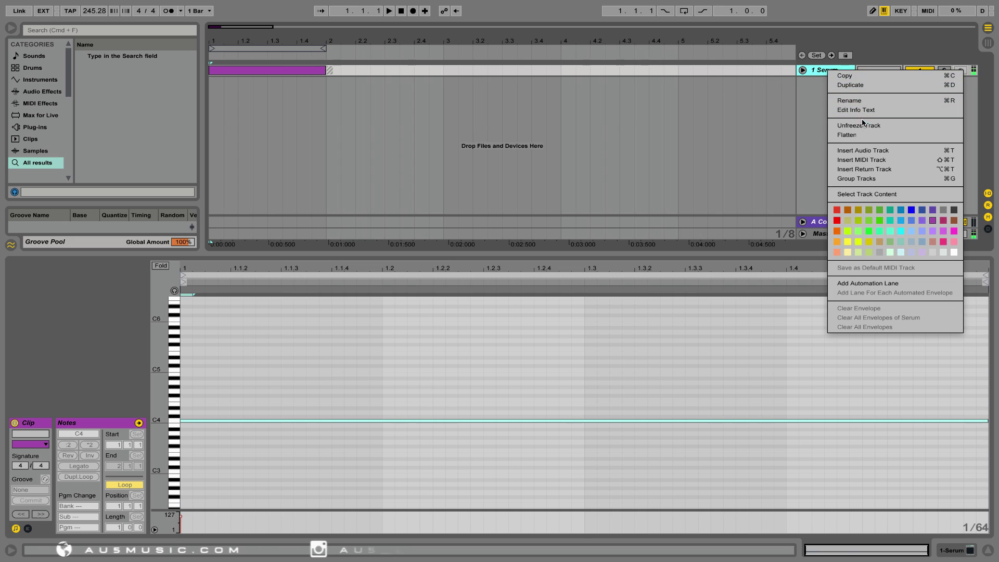
left_click(860, 135)
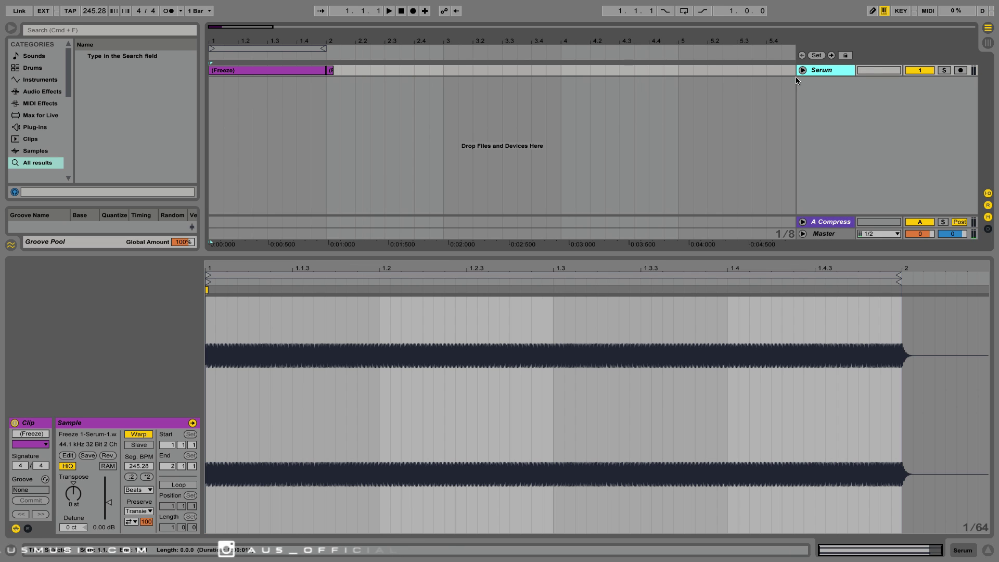
- Turn warp off on the frozen clip, duplicate it into four copies and audition them
left_click(802, 70)
left_click(233, 94)
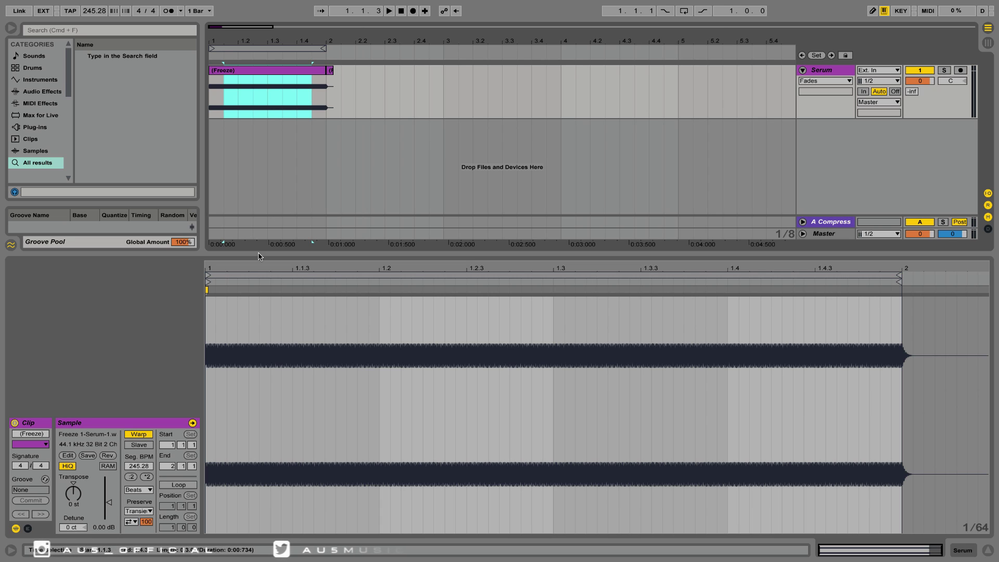
left_click(138, 435)
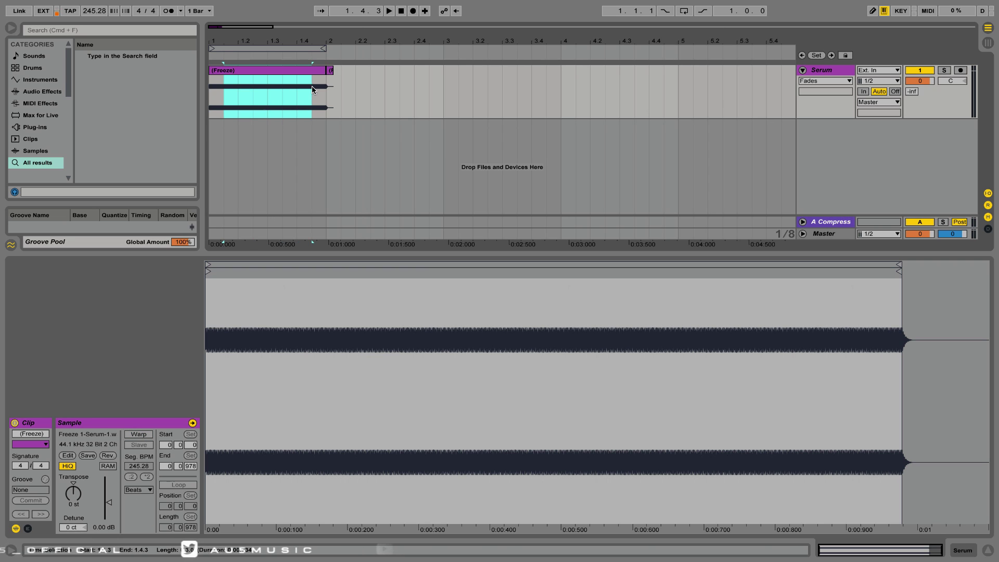
key("super+d")
key("super+d")
key("super+d")
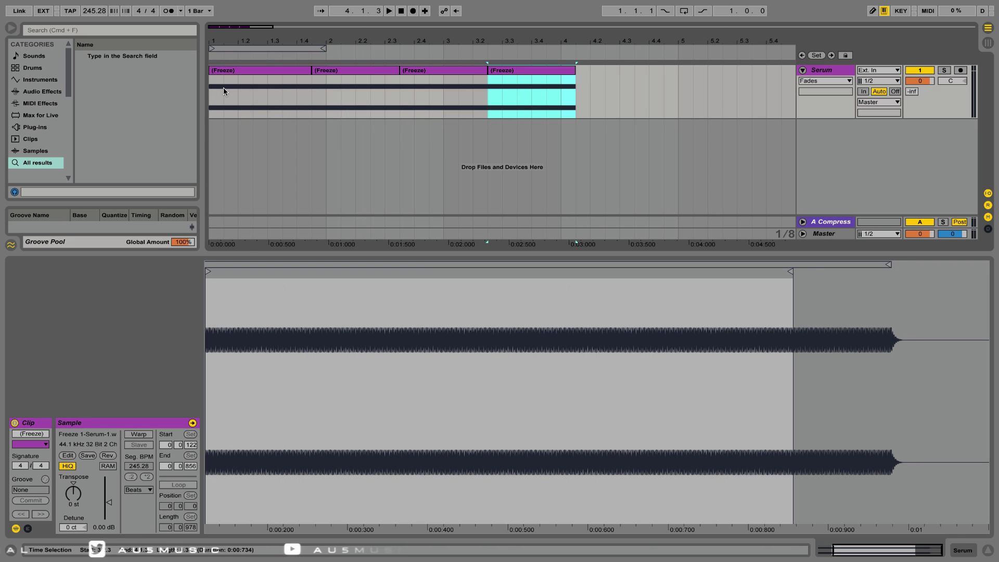
left_click(223, 87)
key("space")
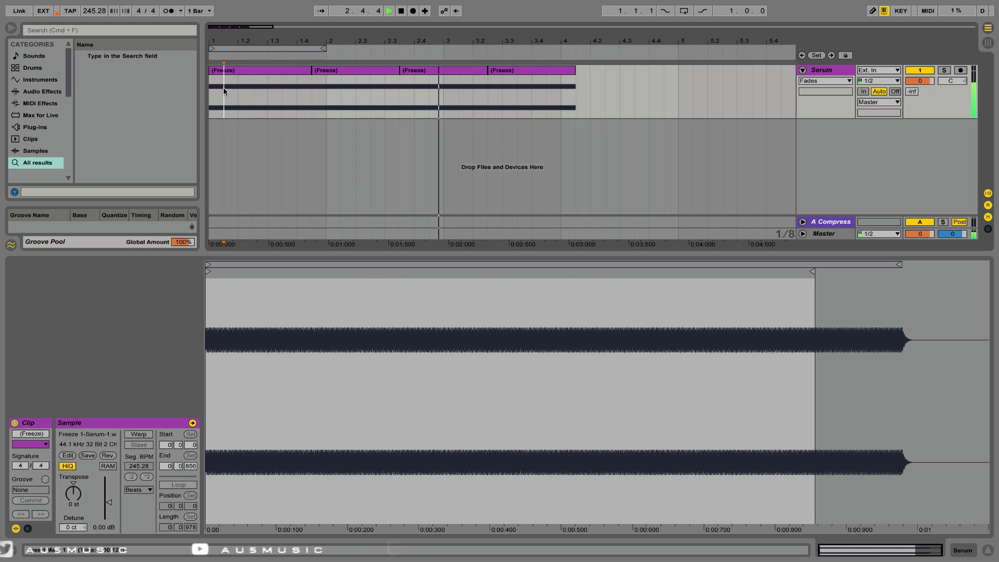
key("space")
- Boost the second (Freeze) clip's gain to about 12.3 dB and consolidate it
double_click(290, 84)
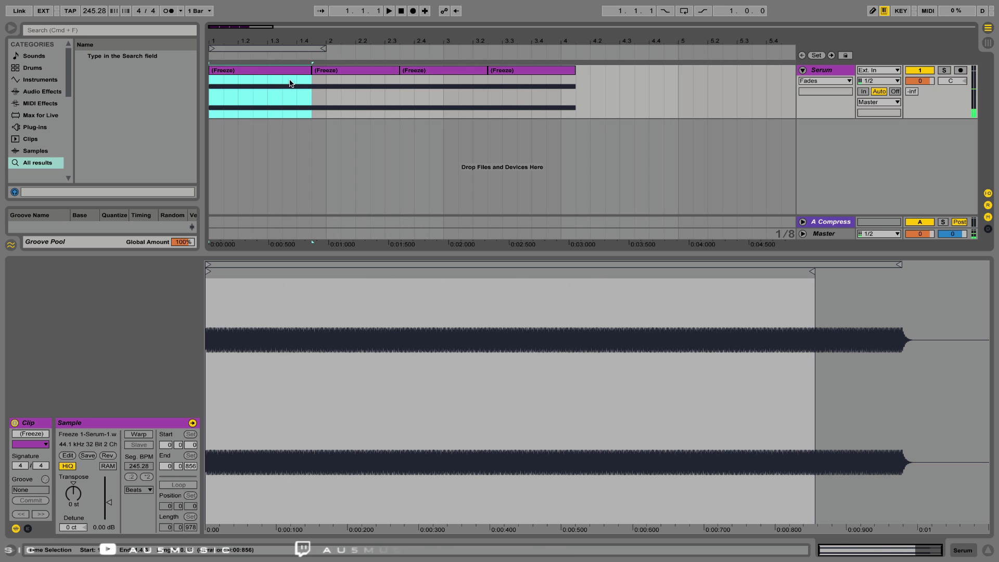
double_click(355, 83)
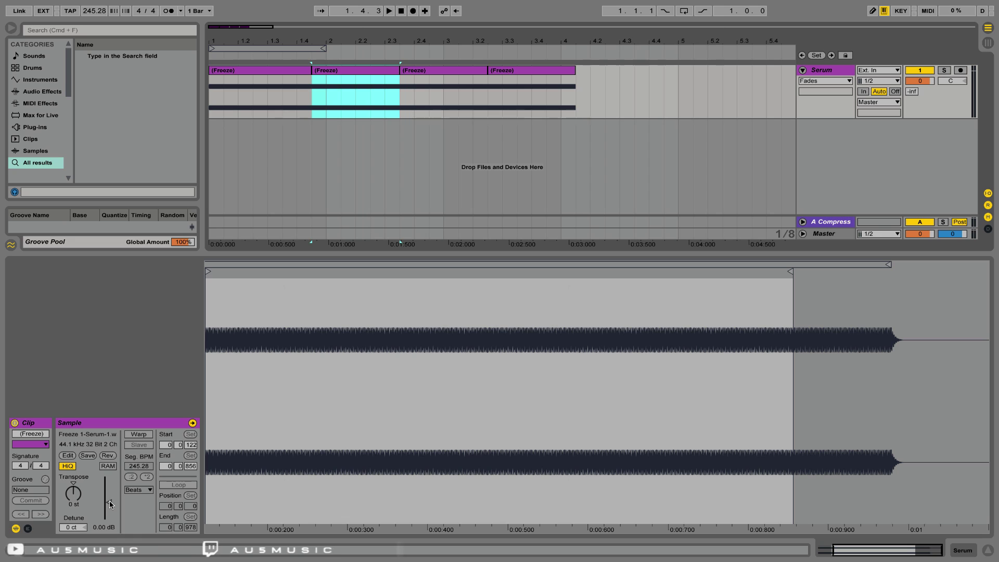
left_click_drag(110, 503, 111, 488)
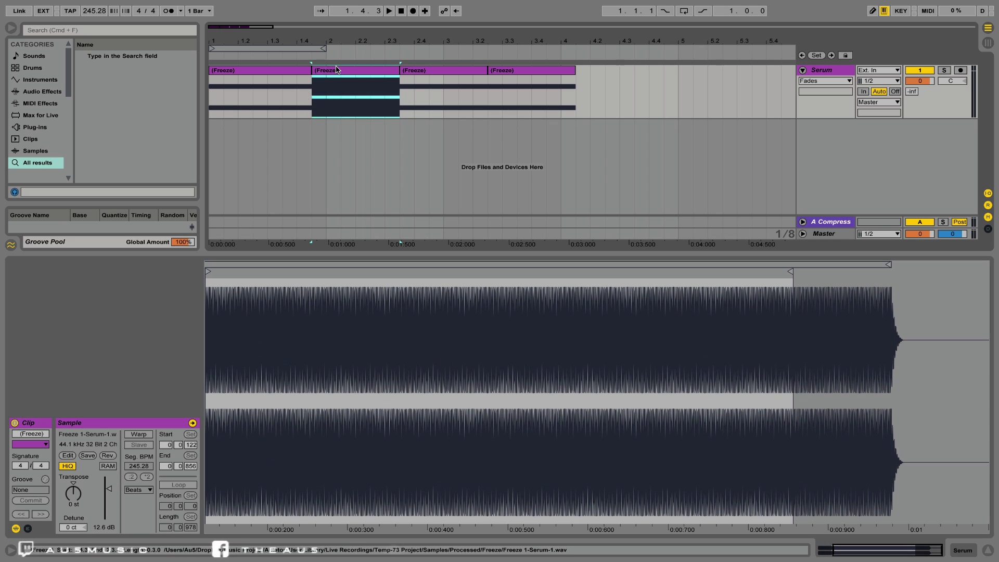
key("super+j")
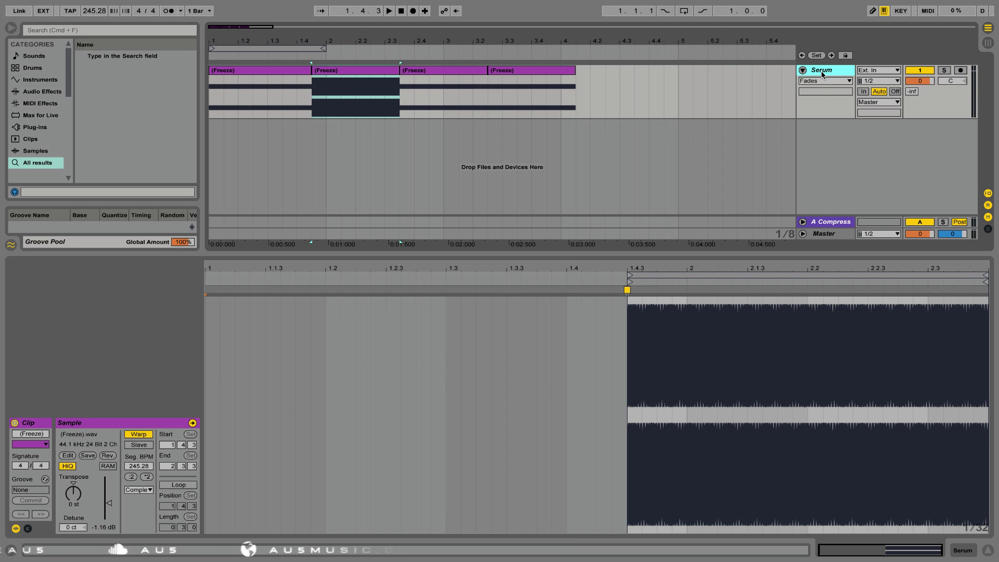
- Add a new MIDI track and load Serum onto it from the browser search
key("super+shift+t")
key("super+f")
type("serum")
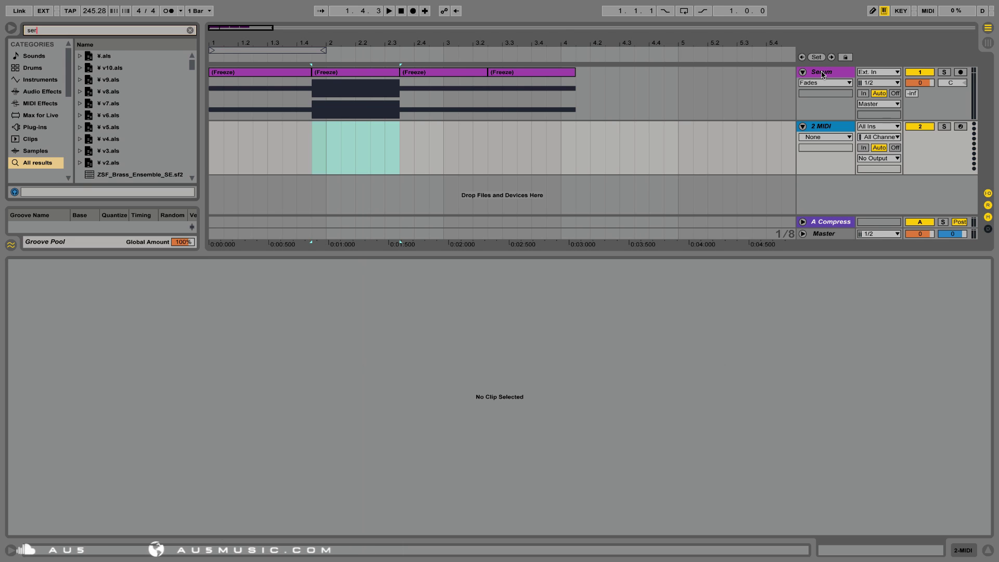
key("Down")
key("Down")
key("Down")
key("Down")
key("Down")
key("Down")
key("Down")
key("Down")
key("Down")
key("Down")
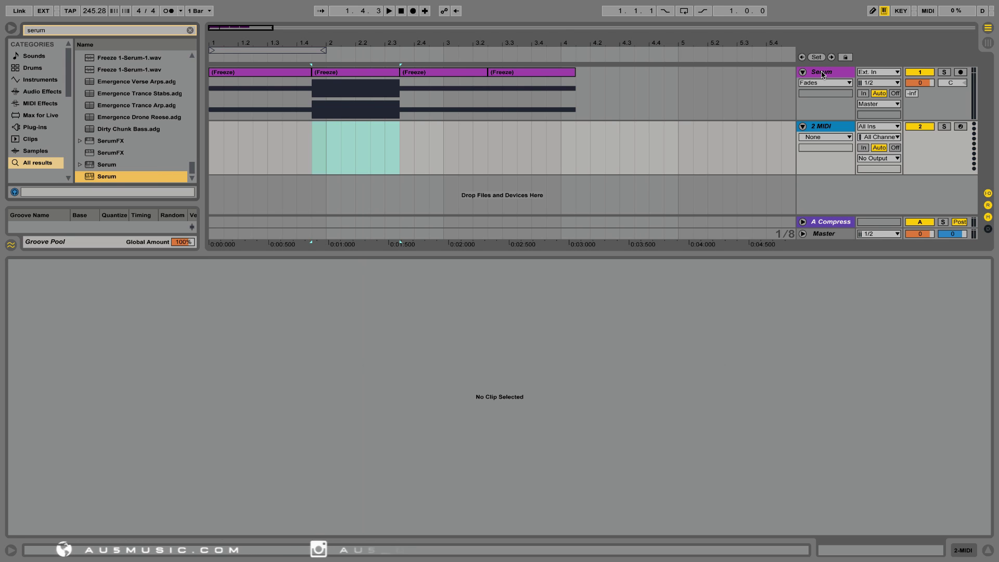
key("Return")
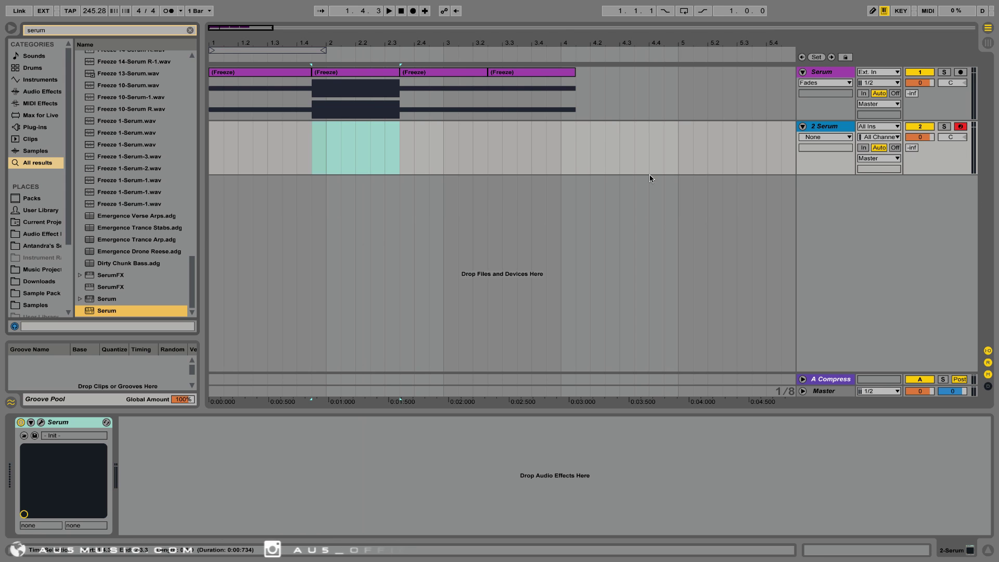
- Enable Serum's noise oscillator with keytracking and load the consolidated (Freeze) clip into it
left_click(41, 422)
left_click_drag(233, 46, 627, 85)
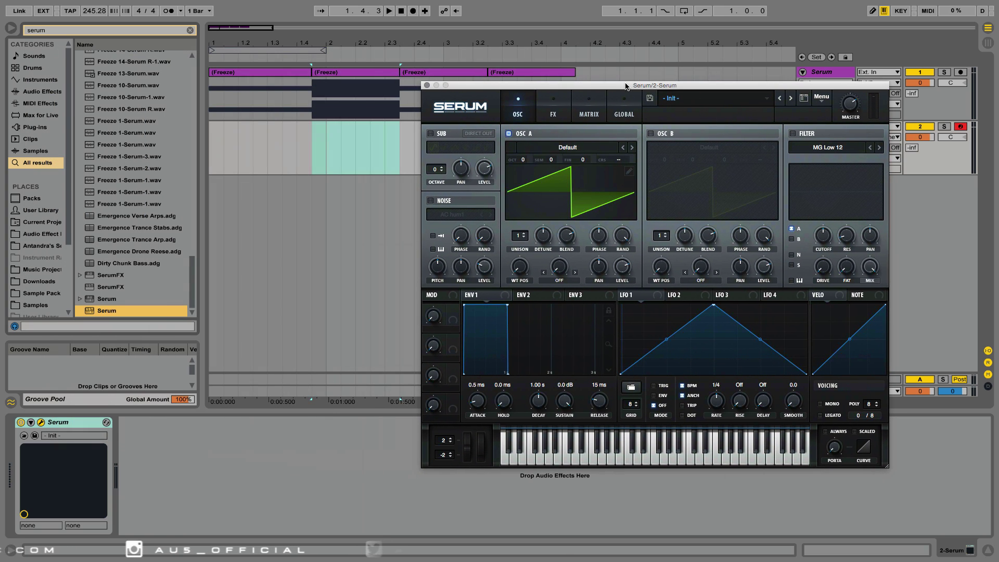
left_click(431, 201)
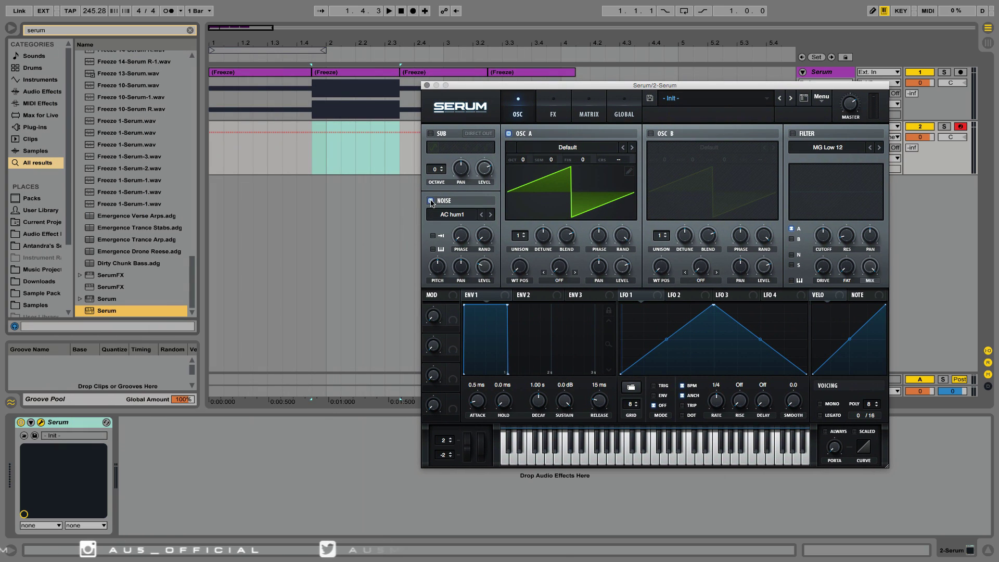
left_click(432, 249)
left_click(358, 80)
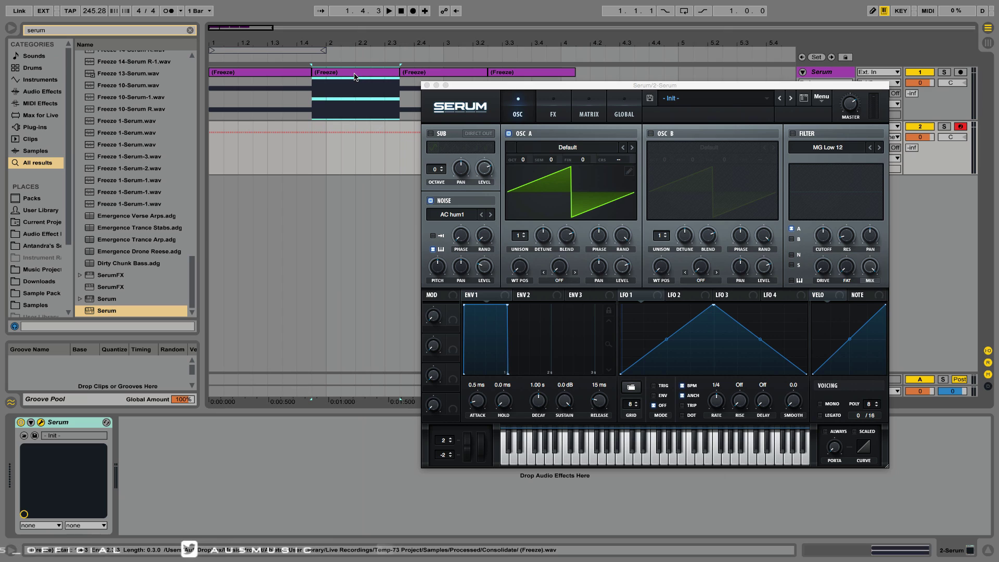
left_click_drag(360, 91, 460, 218)
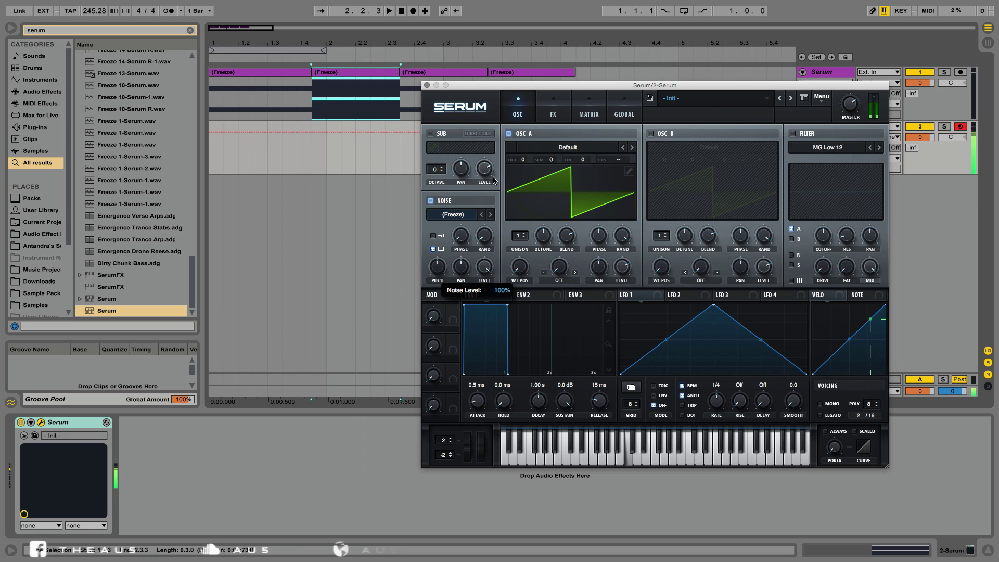
- Switch oscillator A off and the sub oscillator on
left_click(510, 134)
left_click(509, 134)
left_click(510, 134)
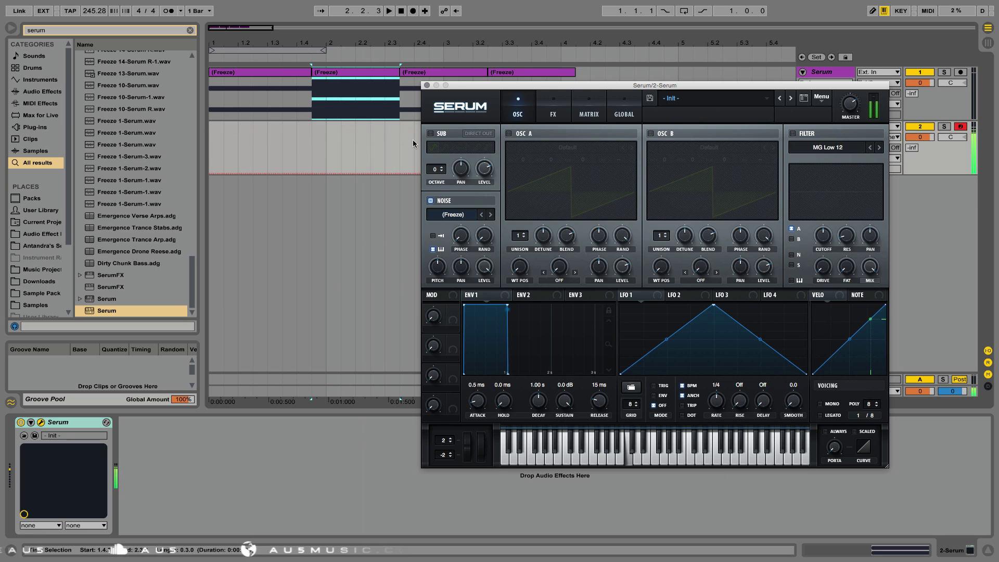
left_click(431, 134)
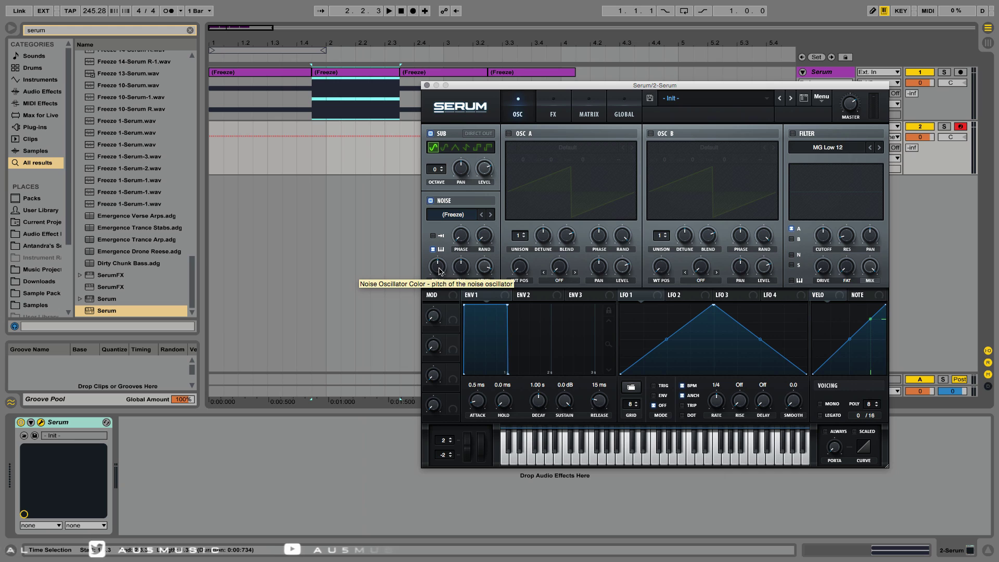
- Try adjusting the noise pitch, then reset it to its default
left_click_drag(438, 272, 444, 278)
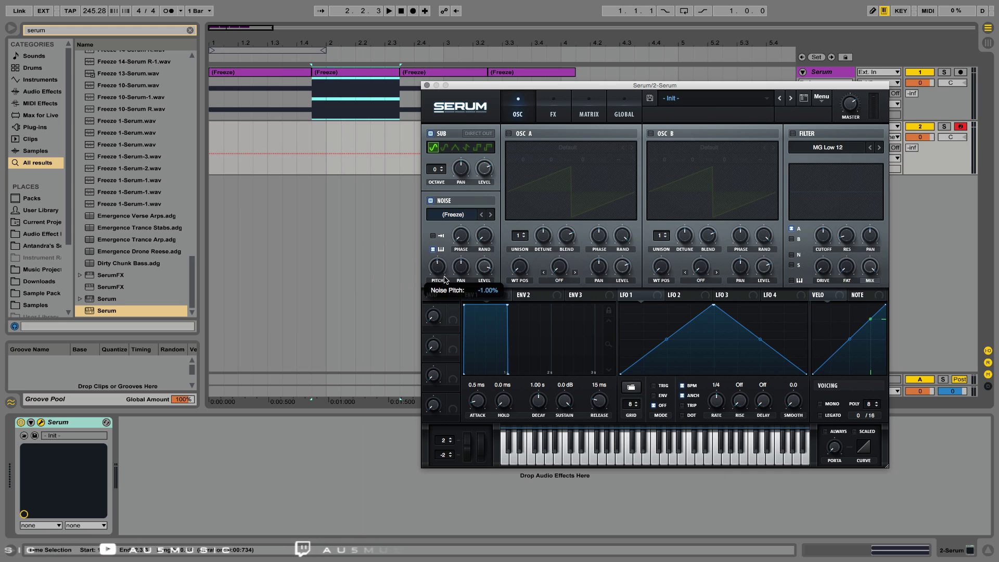
right_click(445, 280)
left_click(470, 324)
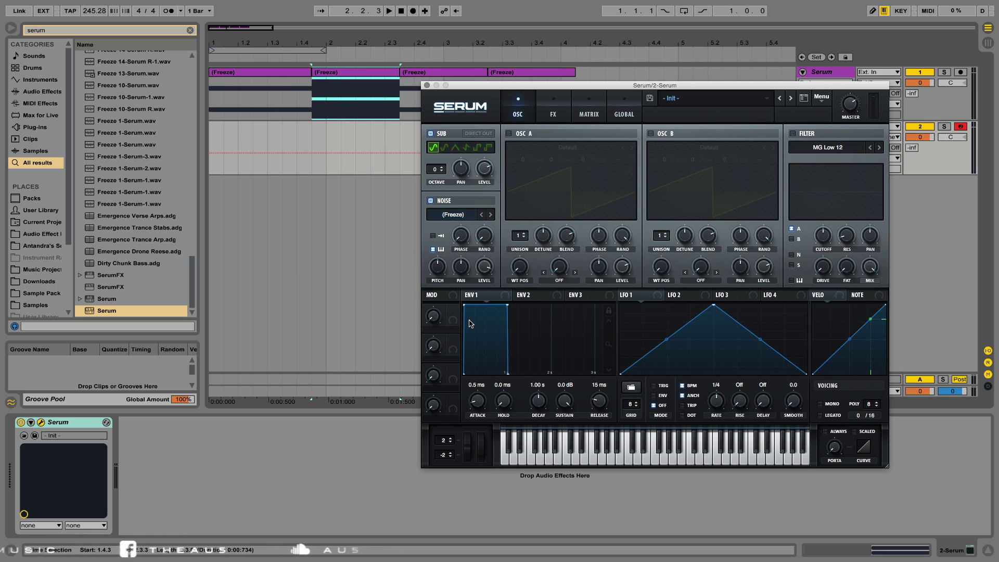
- Load the C4 SIN sample as the noise oscillator source
left_click(458, 214)
mouse_move(500, 282)
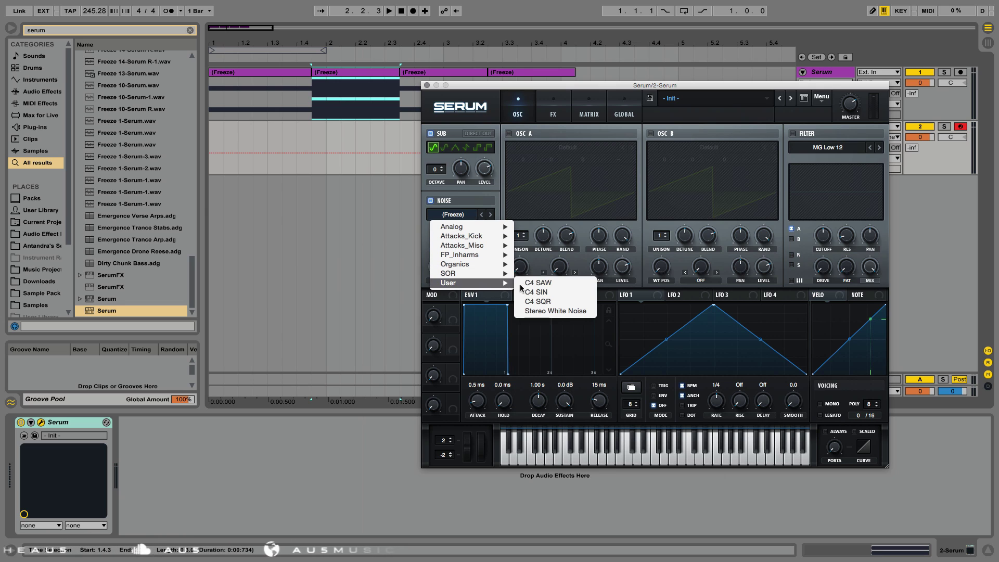
left_click(546, 292)
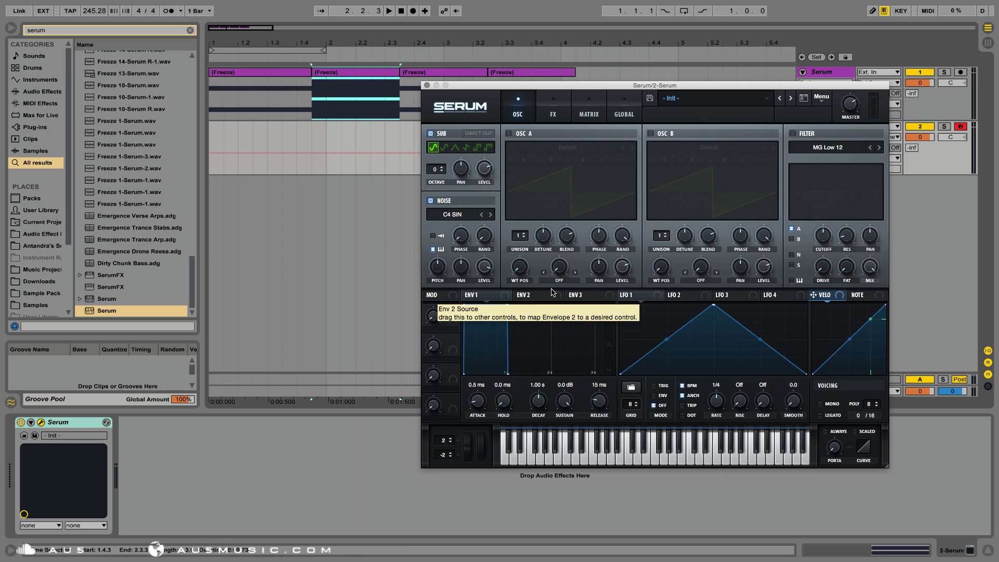
- Swap the sub oscillator for oscillator A and set its warp mode to Sync
left_click(430, 133)
left_click(508, 133)
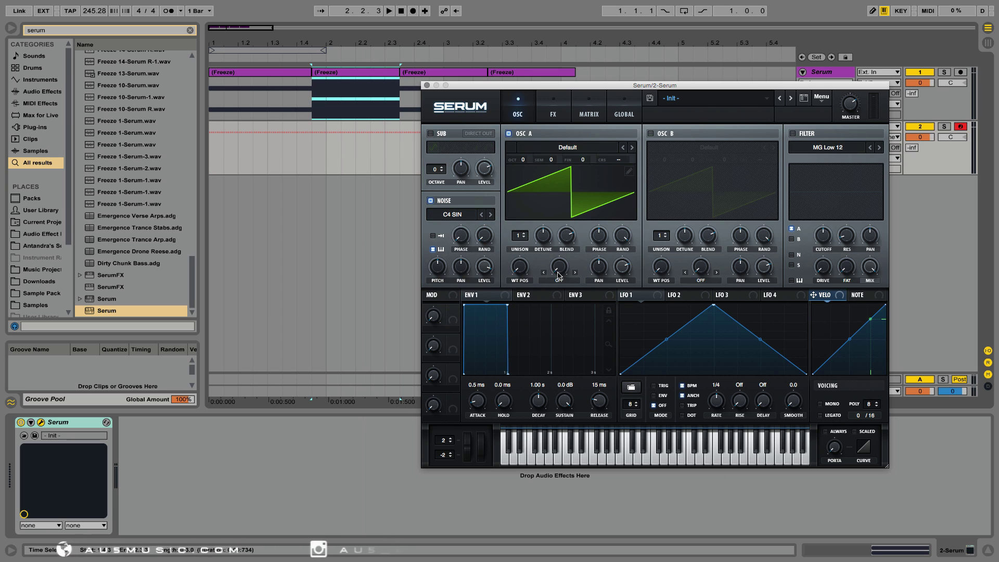
left_click(558, 274)
left_click(571, 291)
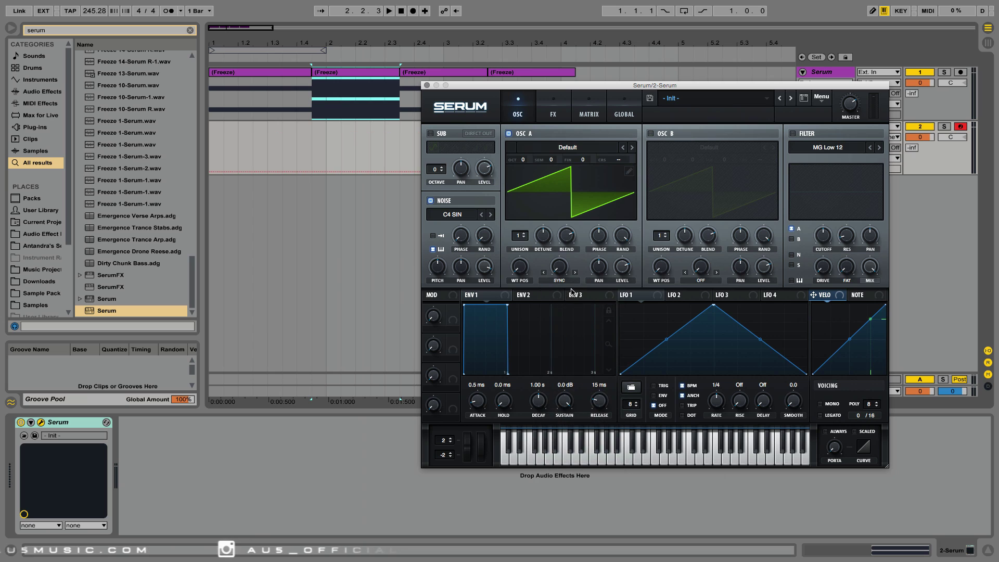
mouse_move(559, 267)
left_mouse_down()
mouse_move(558, 245)
mouse_move(560, 267)
left_mouse_up()
- Assign the noise oscillator as a modulation source on oscillator A's warp
right_click(560, 267)
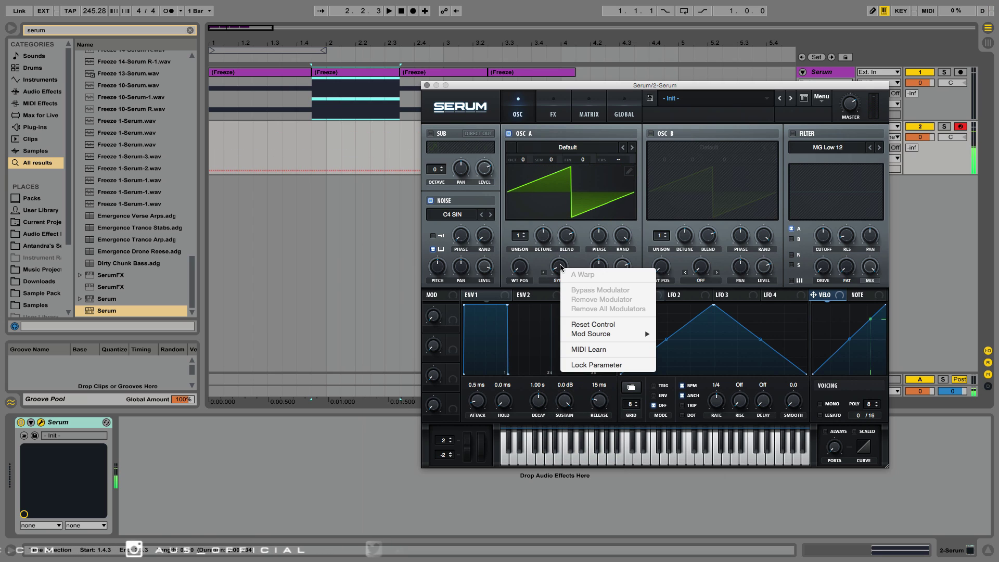
mouse_move(618, 334)
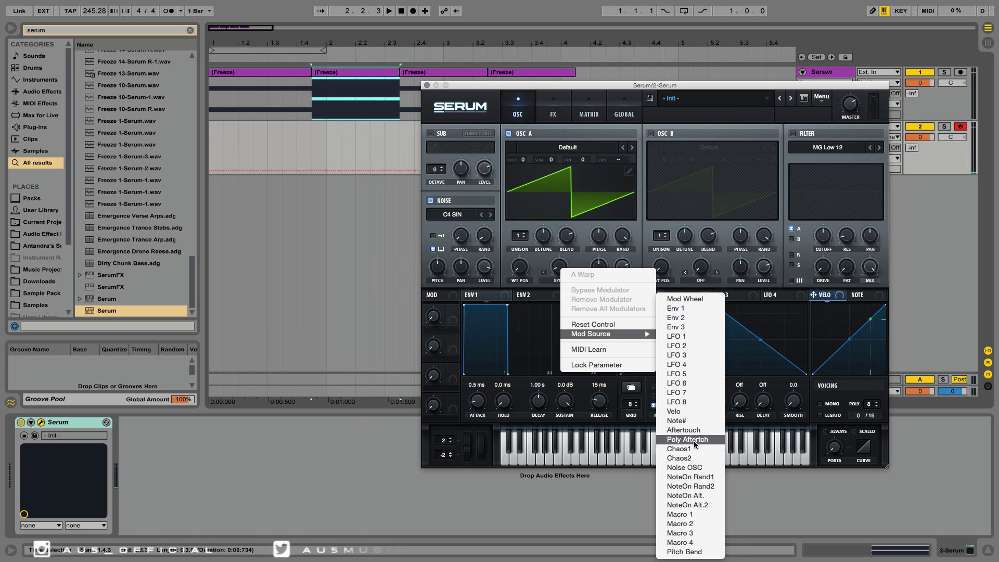
left_click(699, 467)
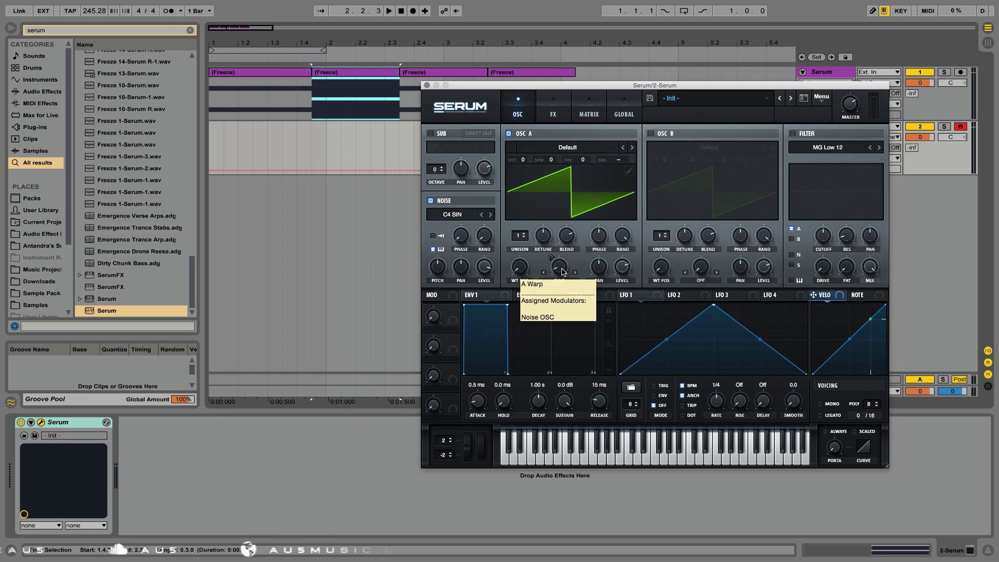
- Raise oscillator A's sync warp and cut the Noise OSC → A Warp amount to 19
left_click_drag(563, 271, 576, 186)
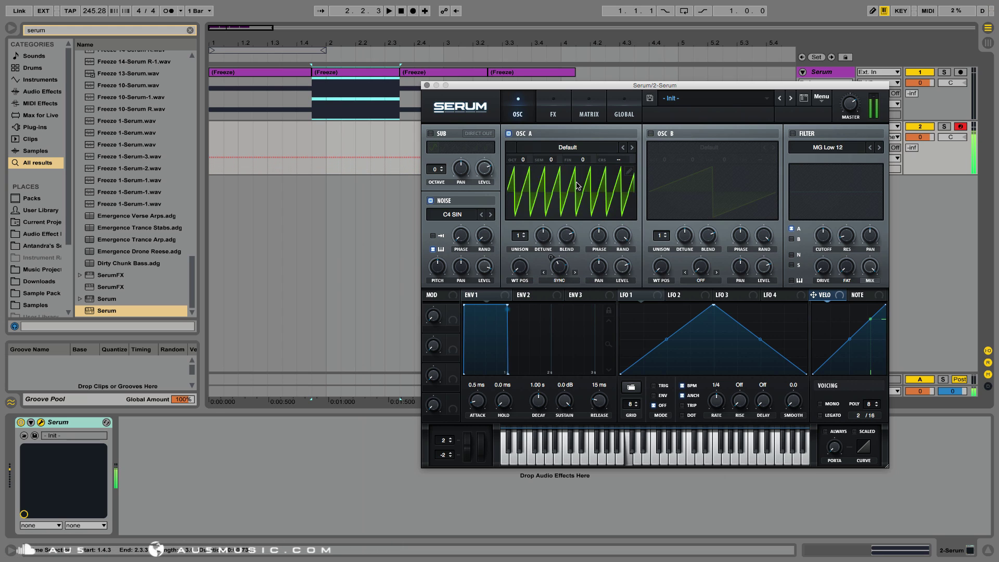
left_click(589, 107)
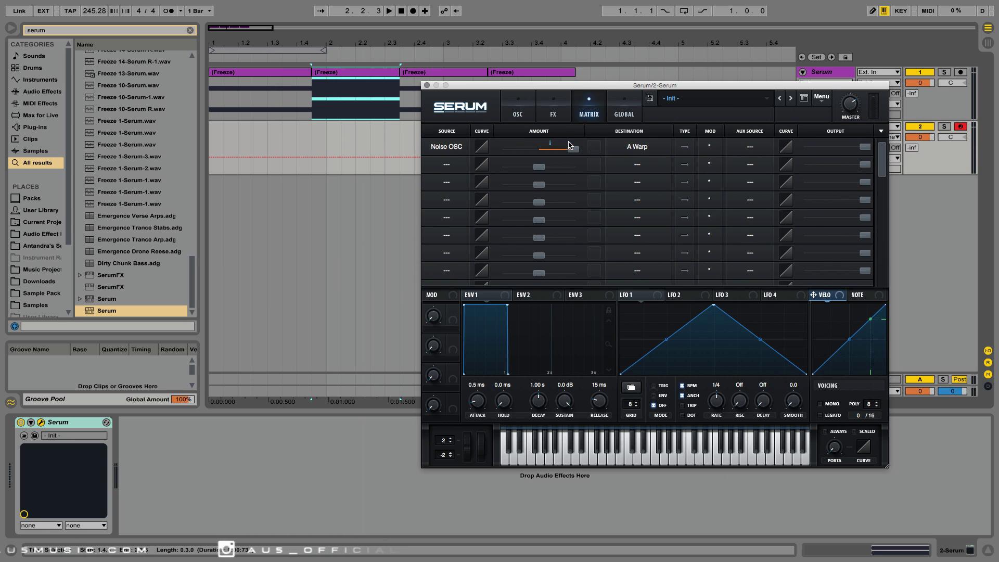
left_click_drag(576, 152, 538, 155)
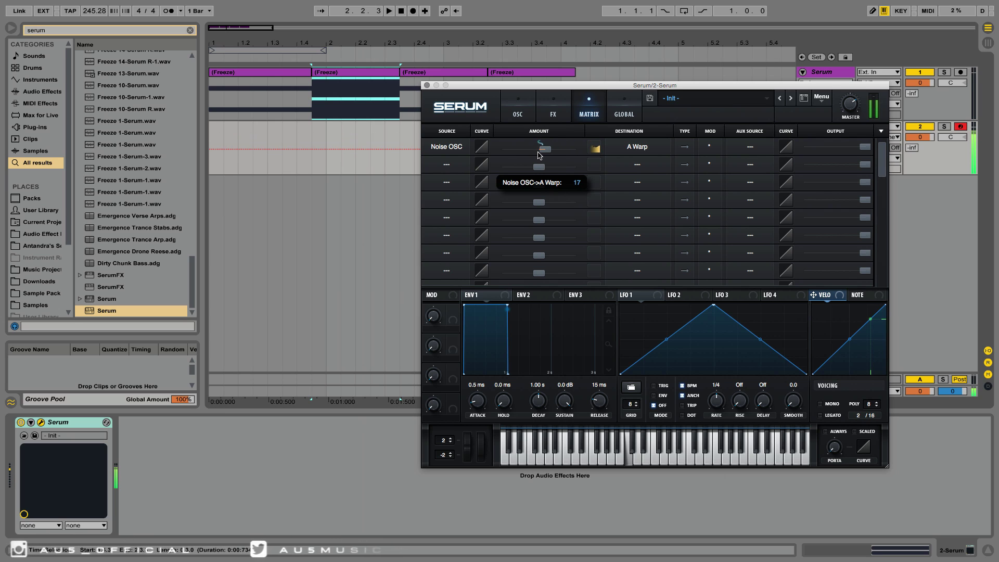
left_click(529, 108)
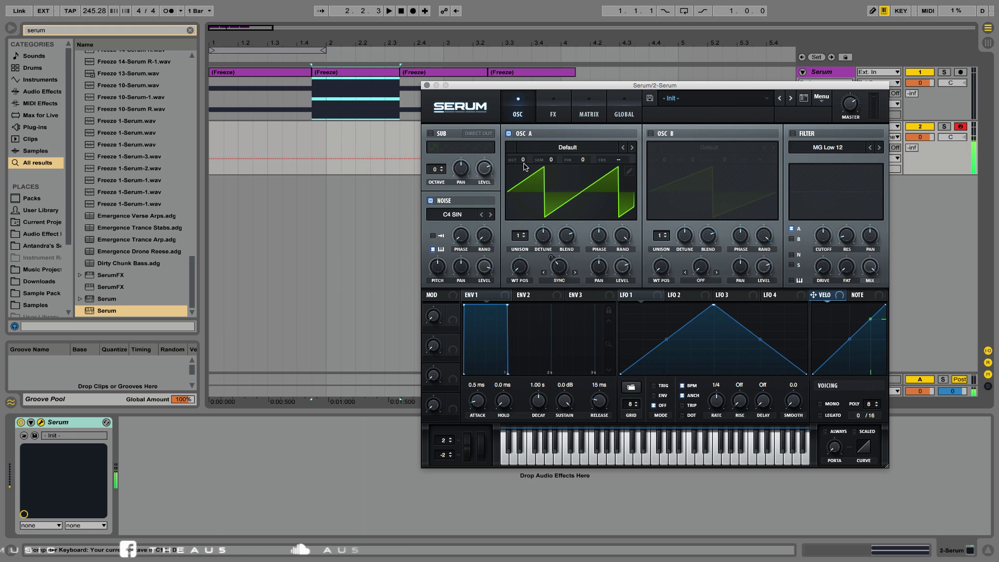
- Raise oscillator A's octave setting to +2 Oct
left_click_drag(523, 162, 532, 159)
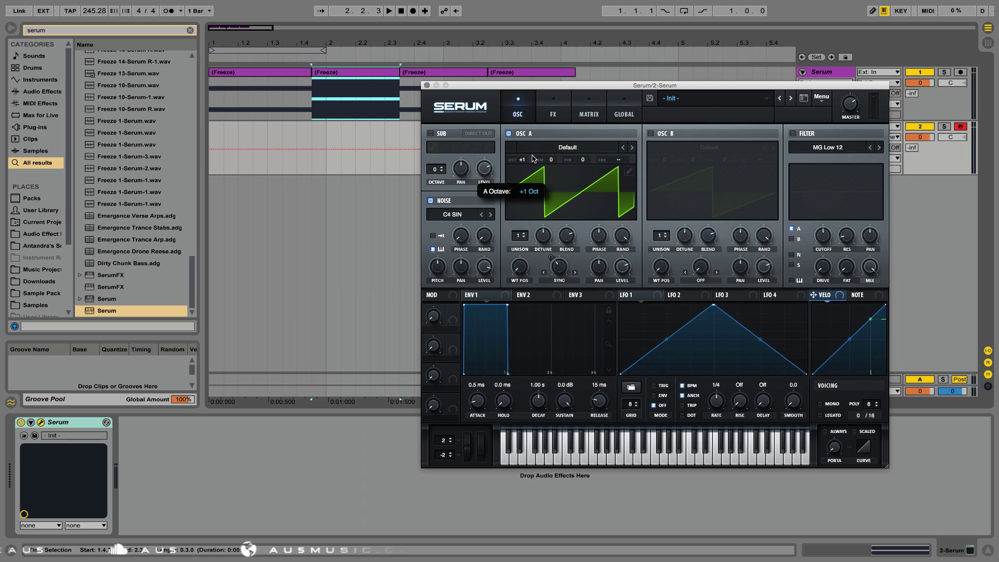
left_click_drag(532, 159, 530, 151)
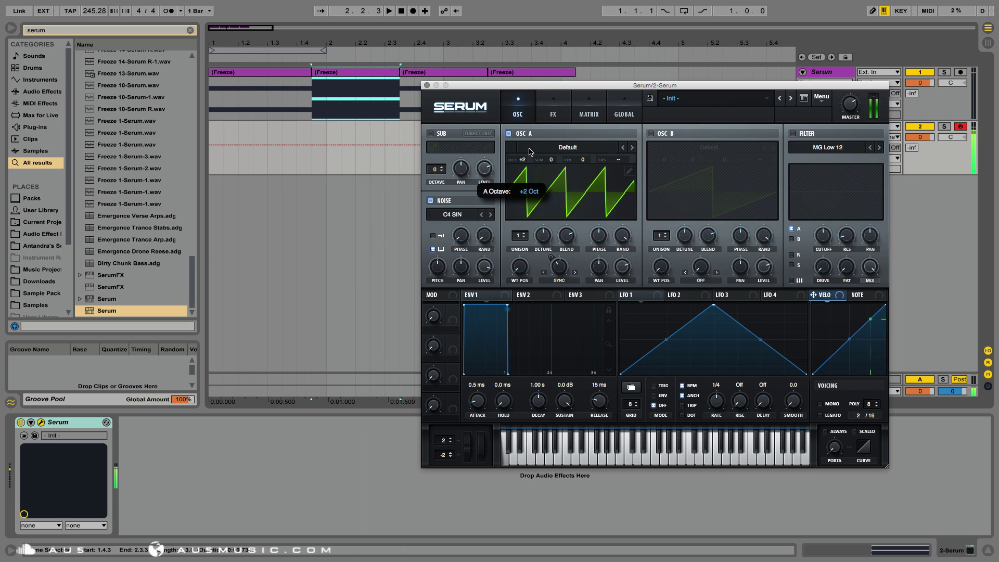
- Set Macro 1 as aux source on Noise OSC → A Warp, amount 71, then test Macro 1
left_click(594, 116)
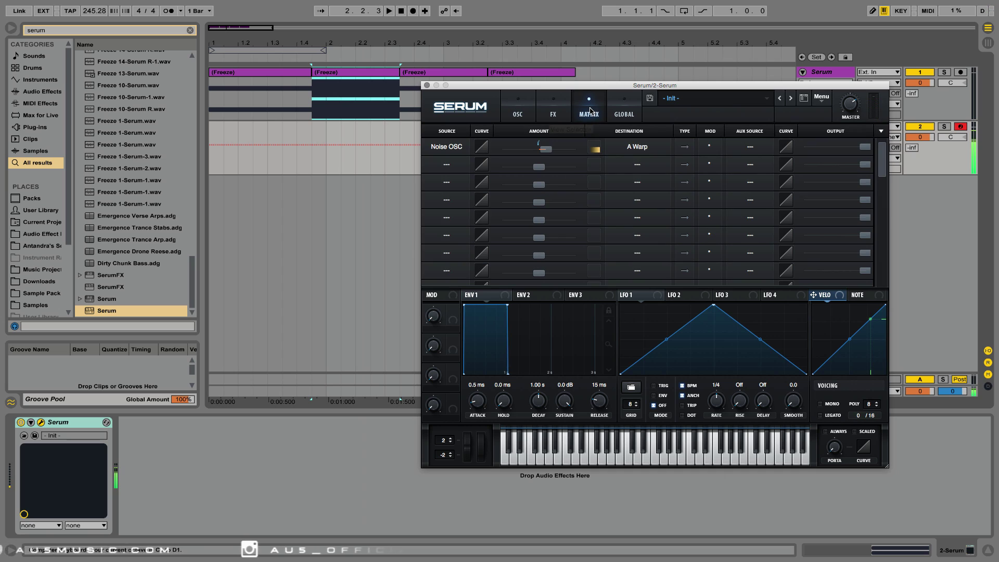
left_click(751, 147)
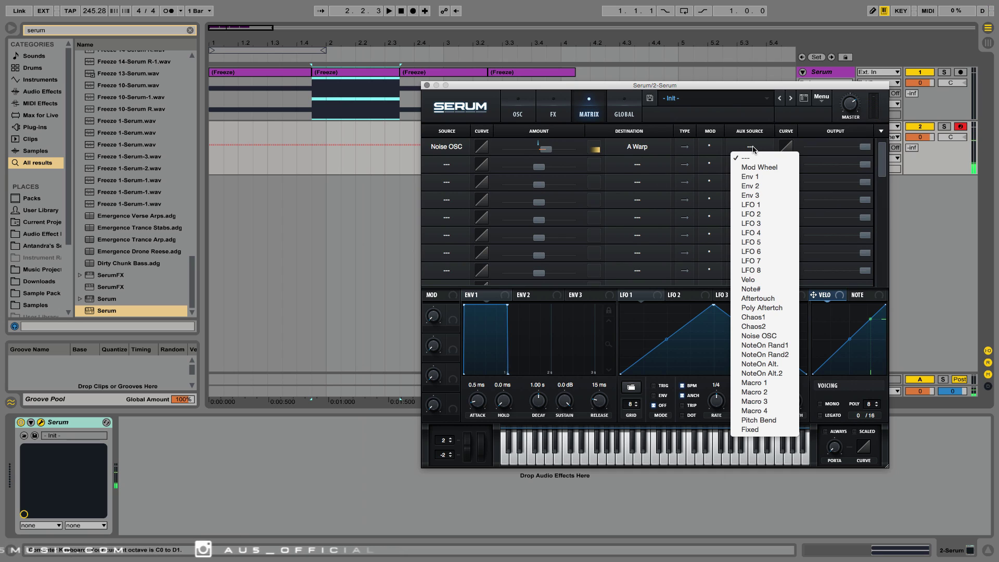
left_click(771, 386)
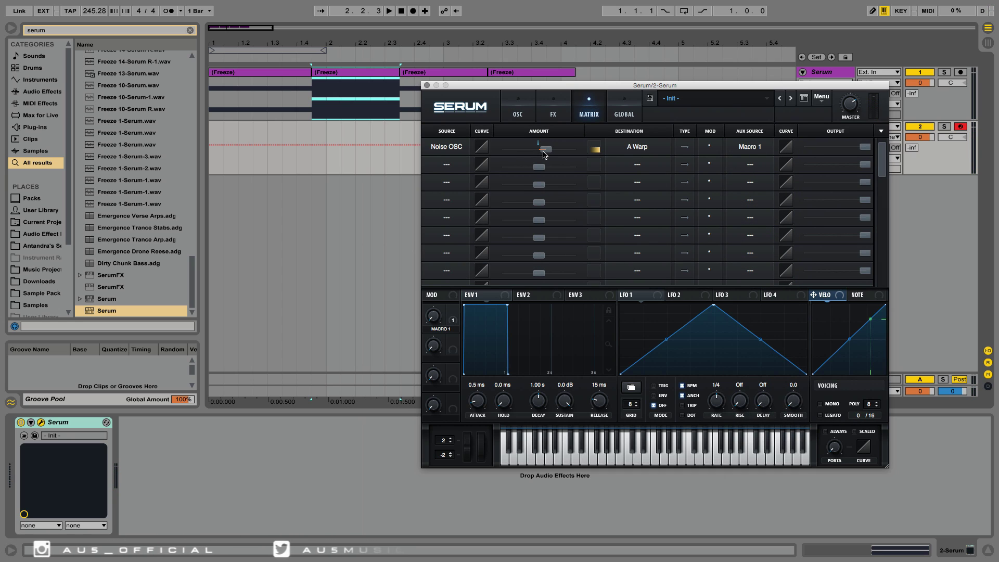
left_click_drag(543, 155, 564, 150)
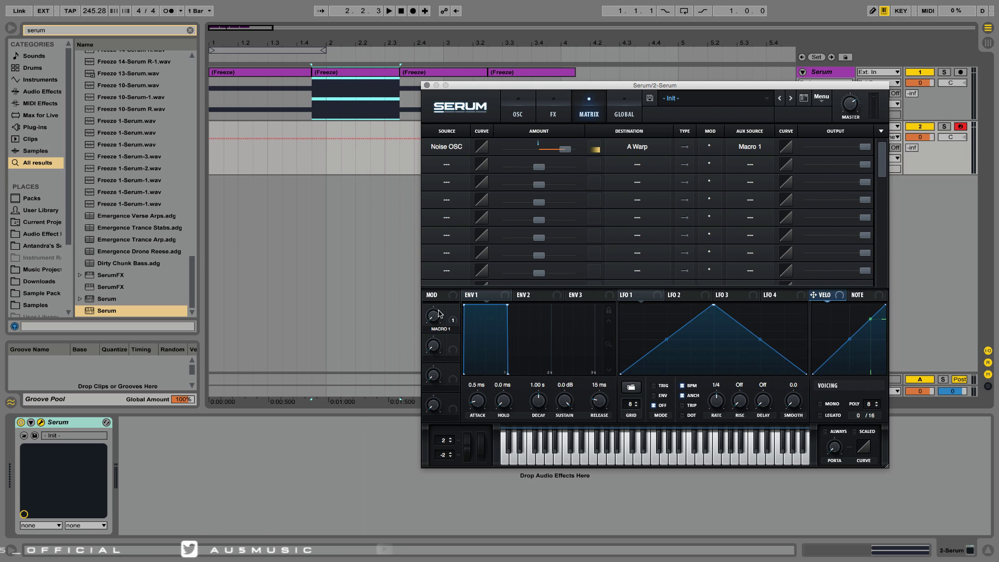
left_click(518, 112)
left_click_drag(440, 312, 440, 275)
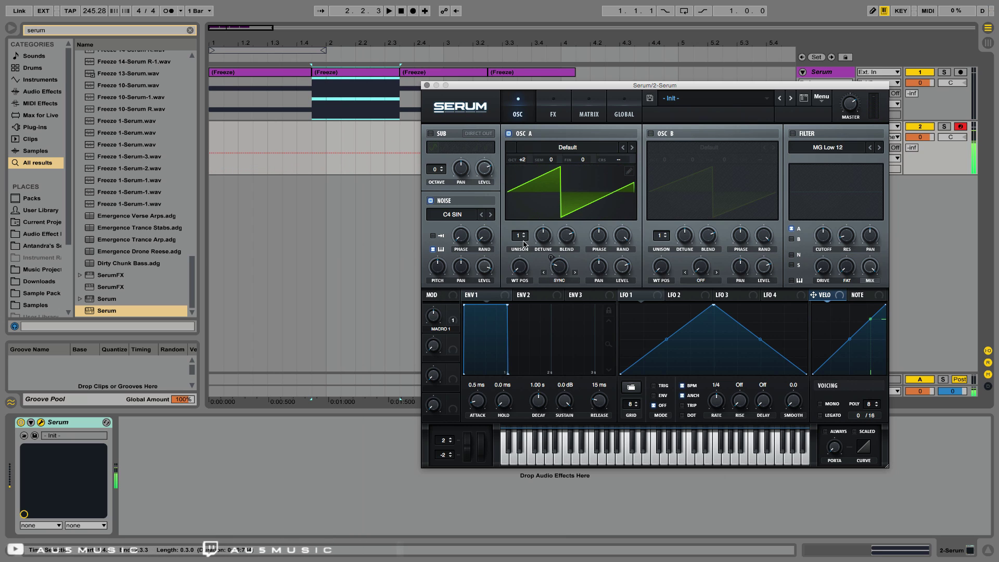
- Give oscillator A nine unison voices and set Macro 1 to 15%
left_click_drag(520, 235, 531, 173)
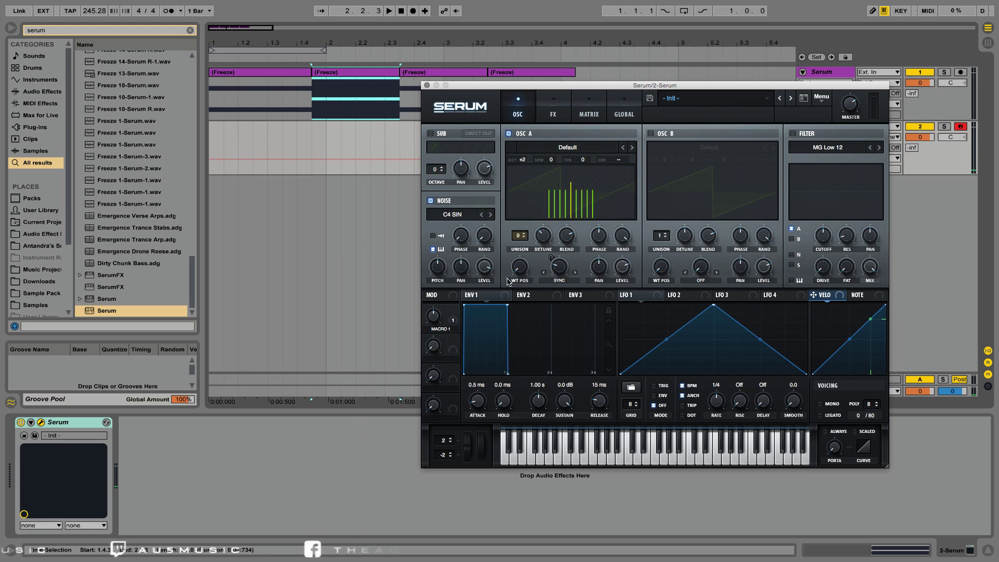
mouse_move(434, 317)
left_mouse_down()
mouse_move(435, 368)
mouse_move(440, 314)
left_mouse_up()
double_click(440, 315)
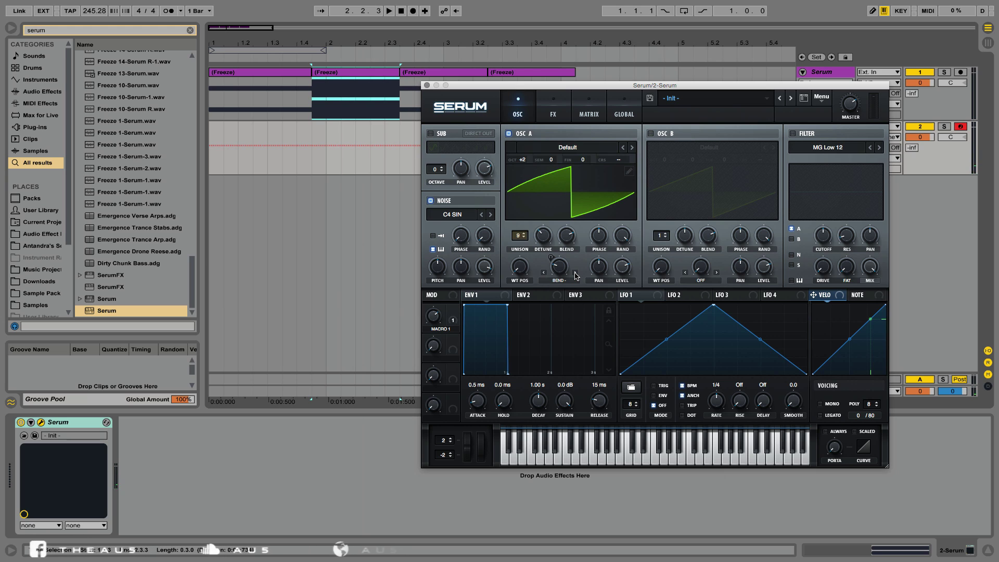
- Cycle oscillator A's warp mode through FLIP to AM (FROM B)
left_click(575, 274)
left_click(575, 274)
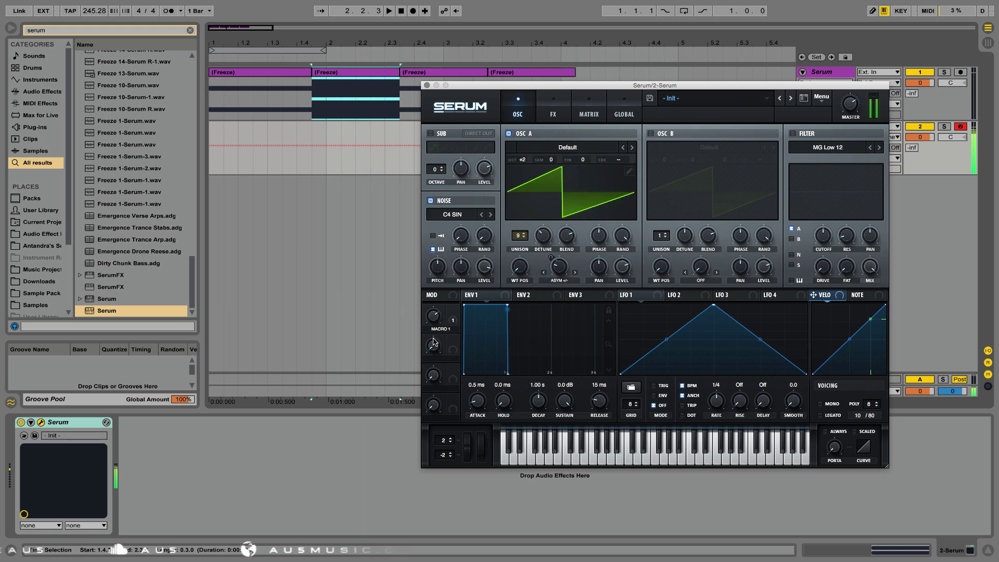
left_click(576, 274)
left_click(576, 274)
left_click(576, 274)
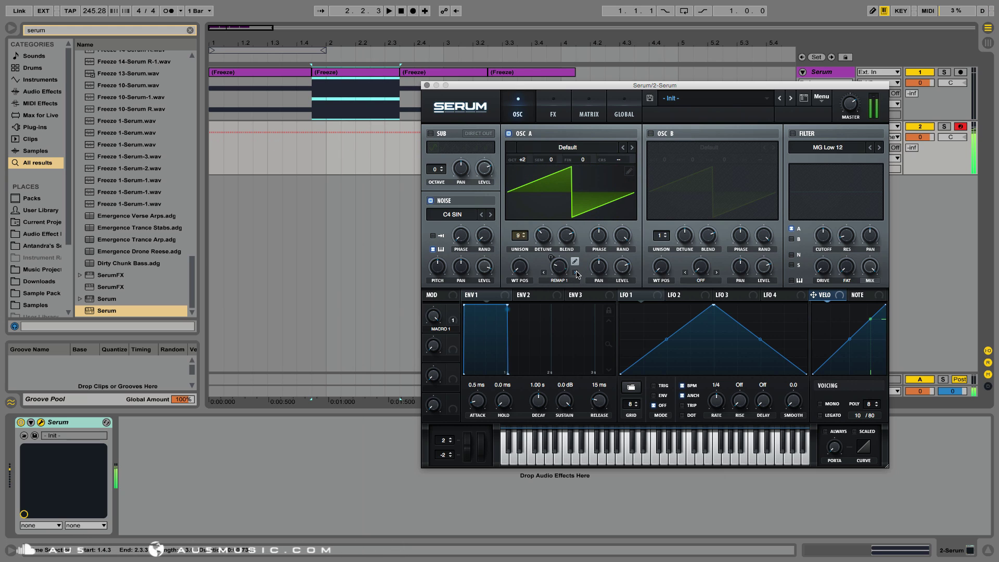
left_click(576, 274)
left_click(576, 274)
left_click(576, 274)
left_click(576, 274)
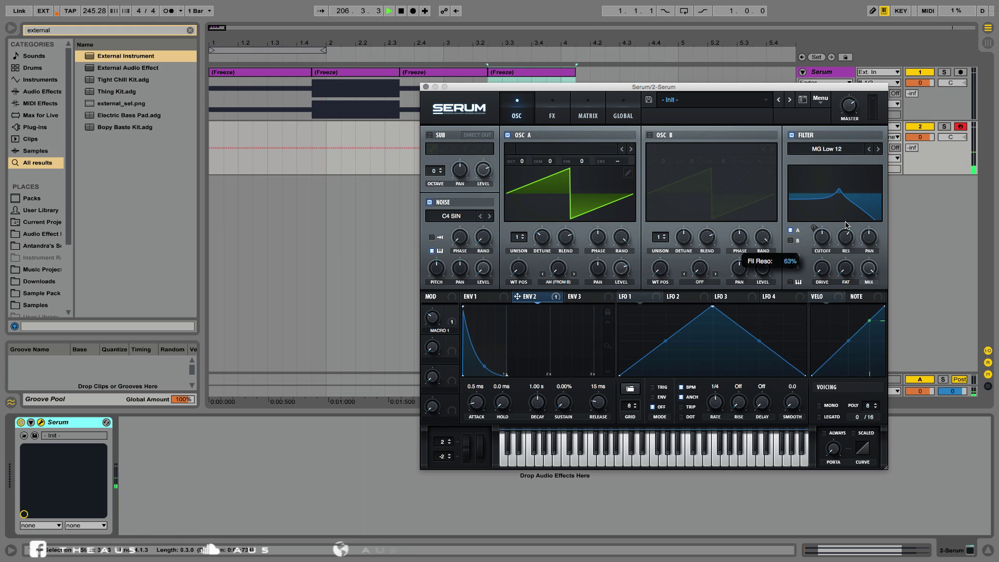
- Try Serum oscillator A at +2 octaves while the song plays, then settle it back at +1 Oct
mouse_move(438, 325)
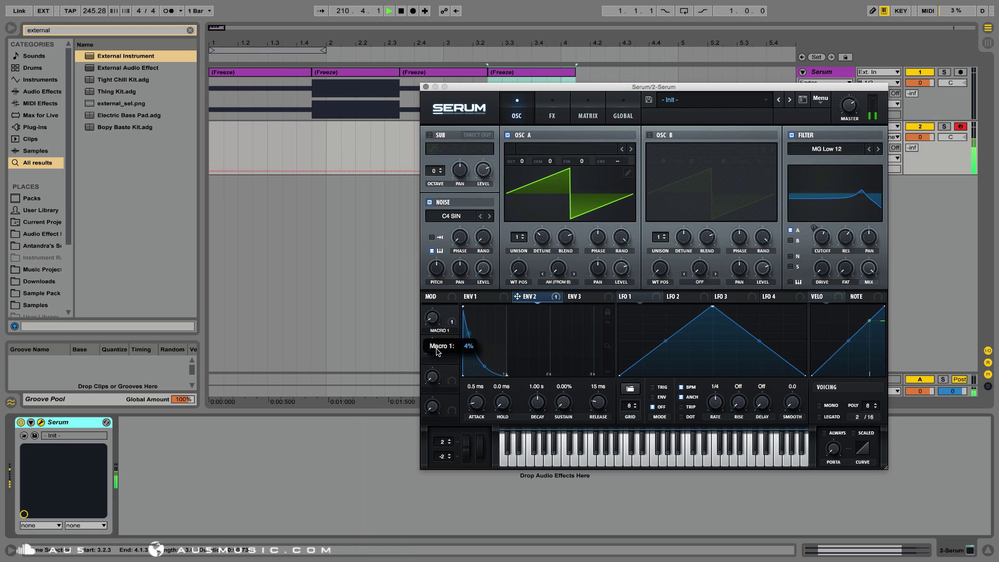
left_click_drag(522, 166, 530, 148)
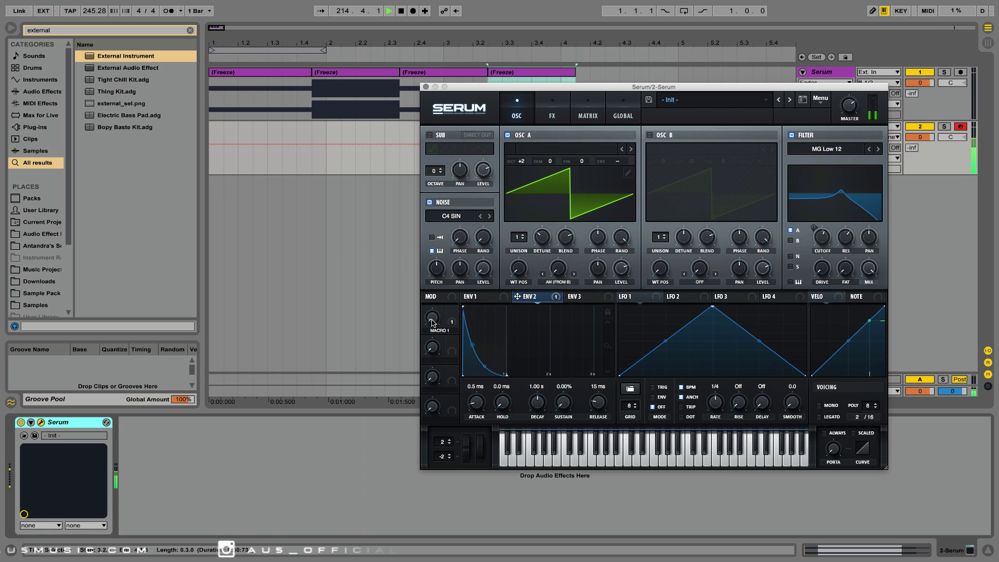
mouse_move(431, 321)
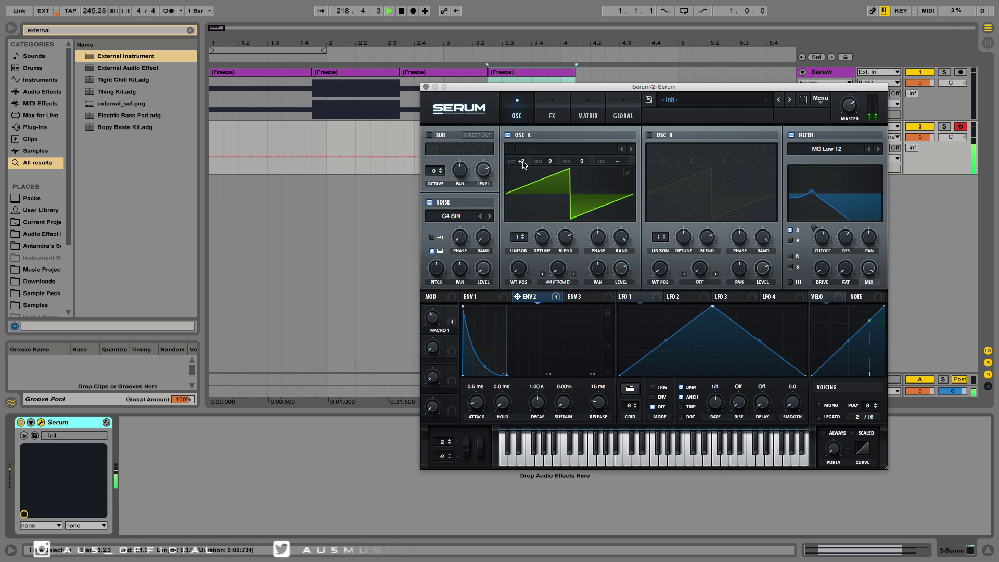
left_click_drag(521, 161, 521, 167)
mouse_move(435, 339)
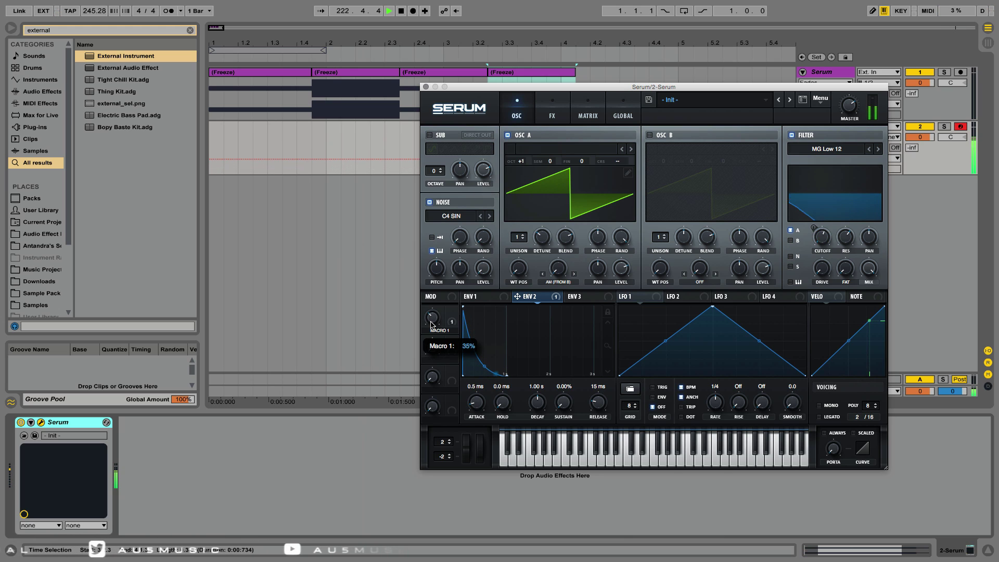
- Assign a modulation source to Serum's filter PAN knob and drag the cutoff down to about 976 Hz
right_click(871, 240)
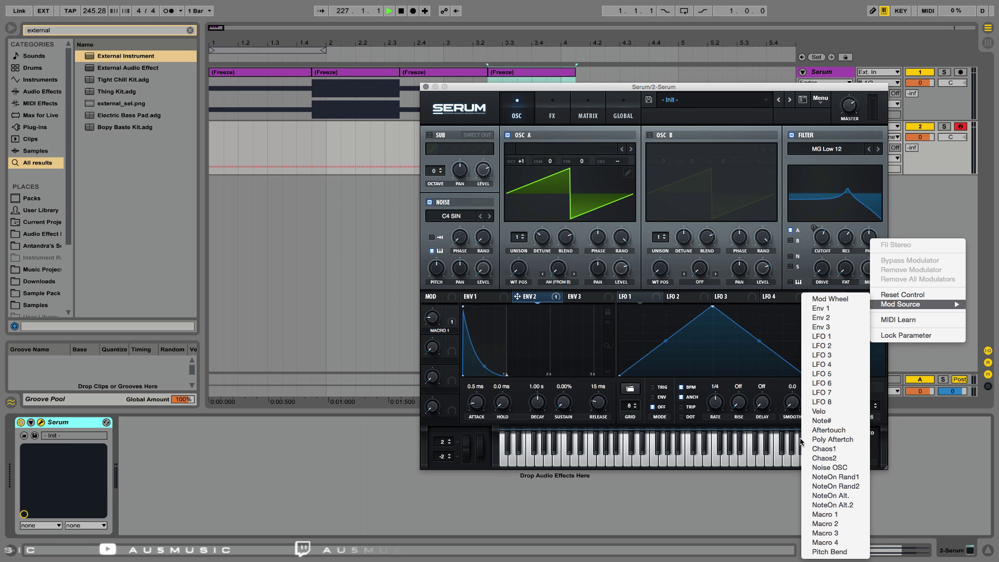
left_click(826, 469)
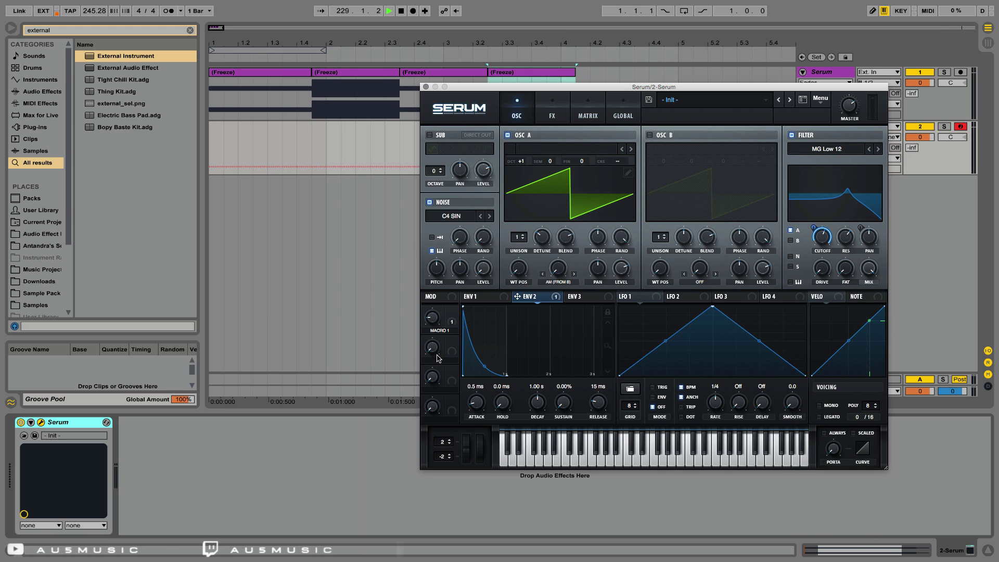
mouse_move(435, 309)
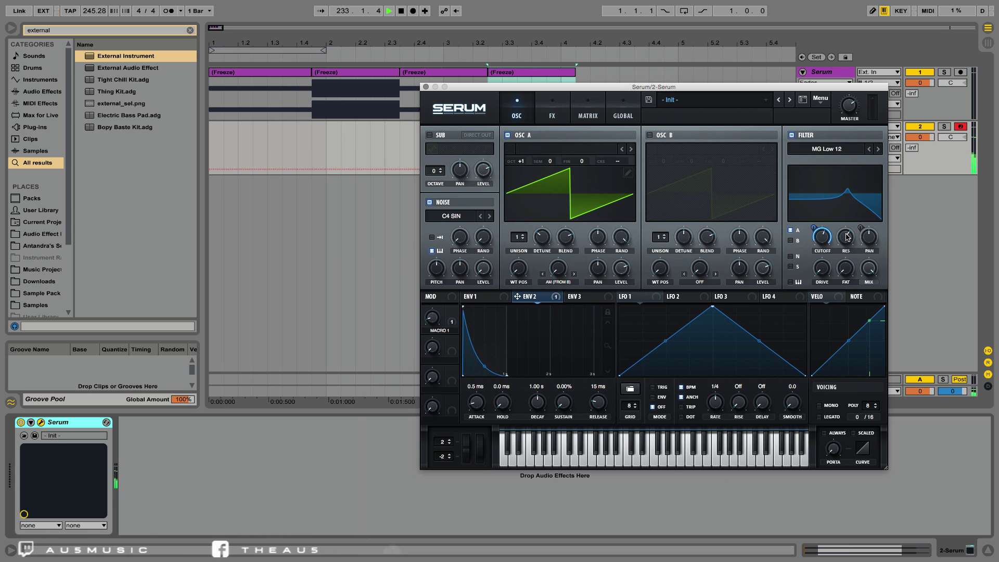
mouse_move(846, 230)
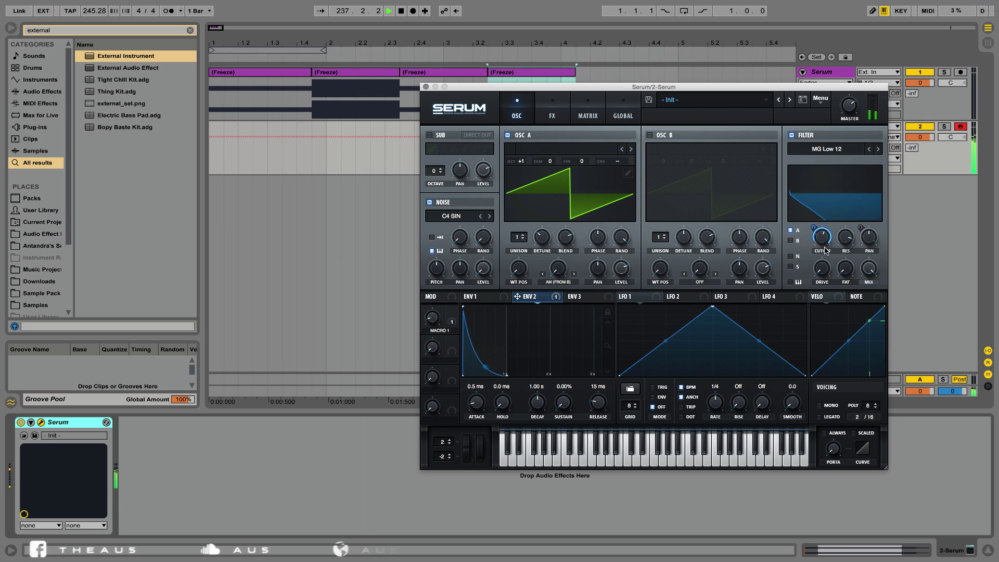
left_click_drag(826, 233, 828, 257)
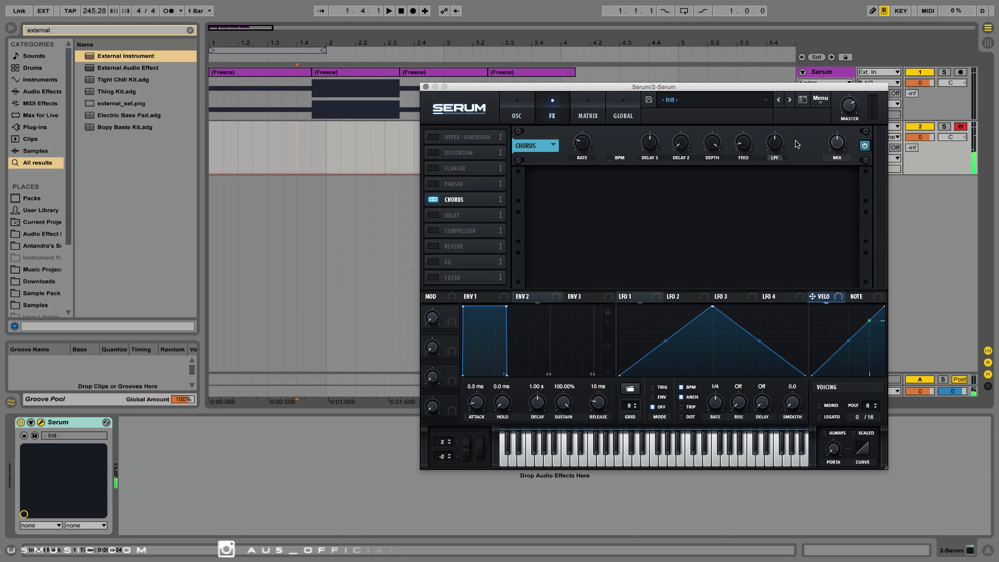
- Open the chorus low-pass fully to 20000 Hz and turn the chorus delay time to 0 ms
left_click_drag(773, 146, 773, 19)
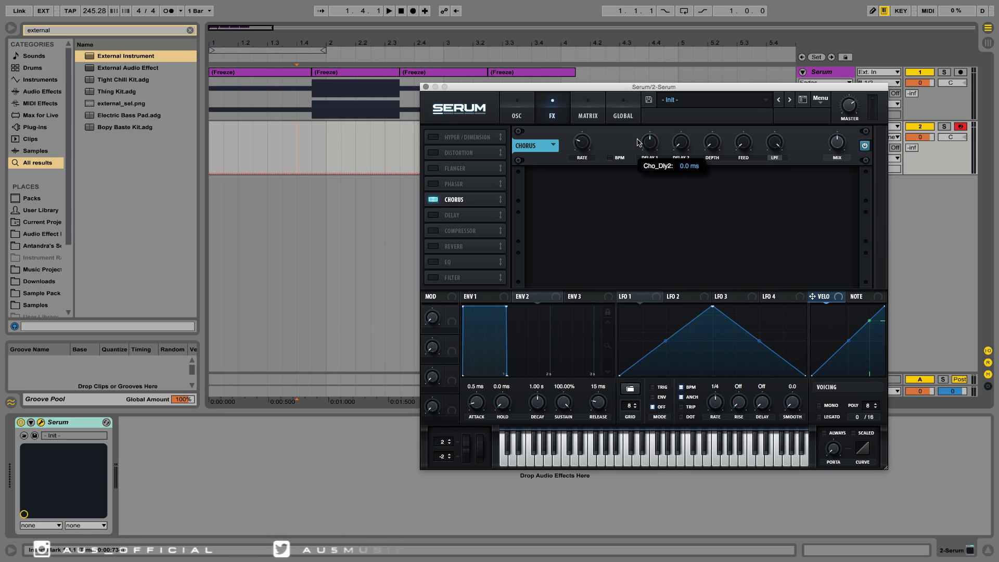
left_click_drag(649, 142, 646, 298)
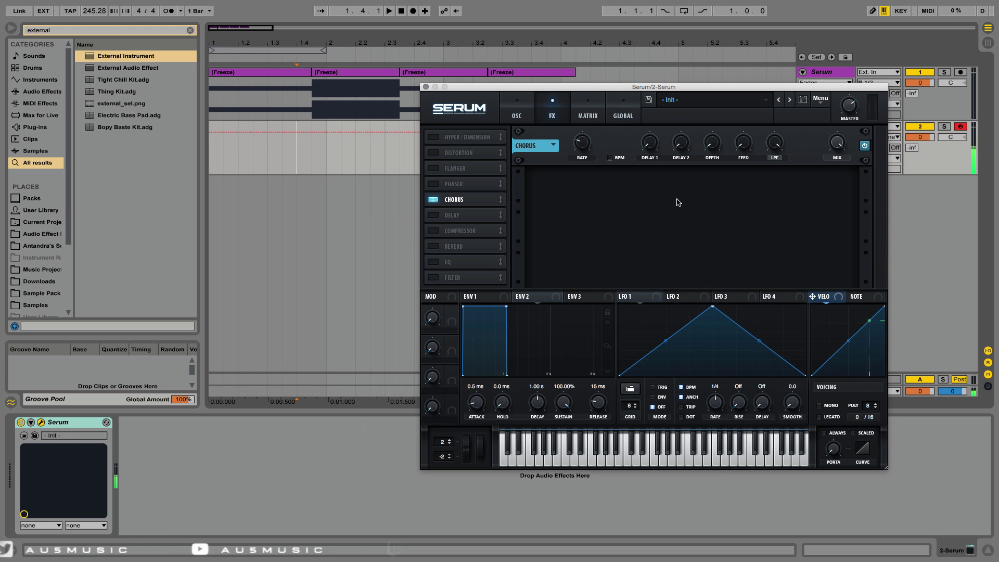
- Make Noise OSC the modulation source for both chorus Delay 1 and Delay 2
right_click(654, 149)
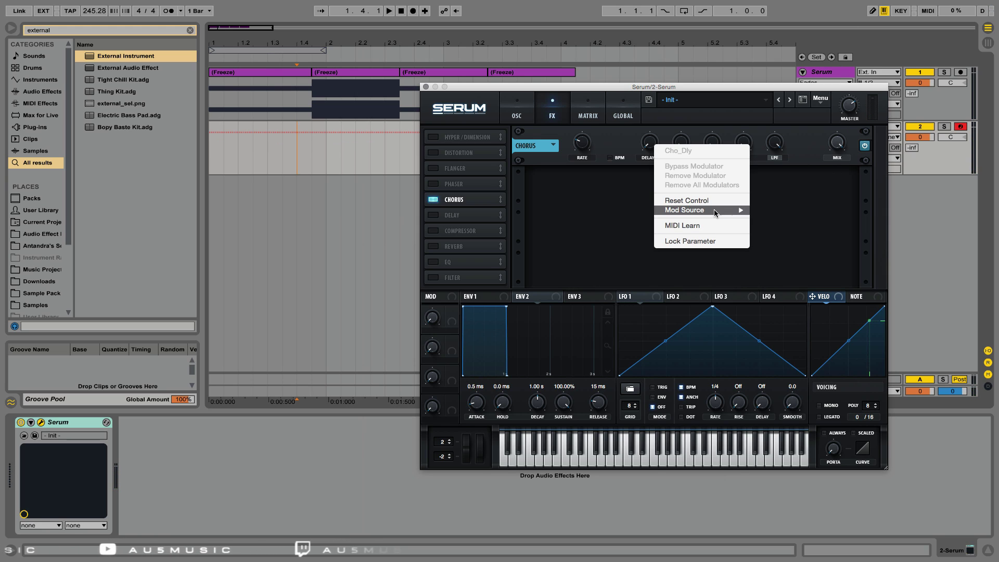
mouse_move(714, 210)
left_click(798, 379)
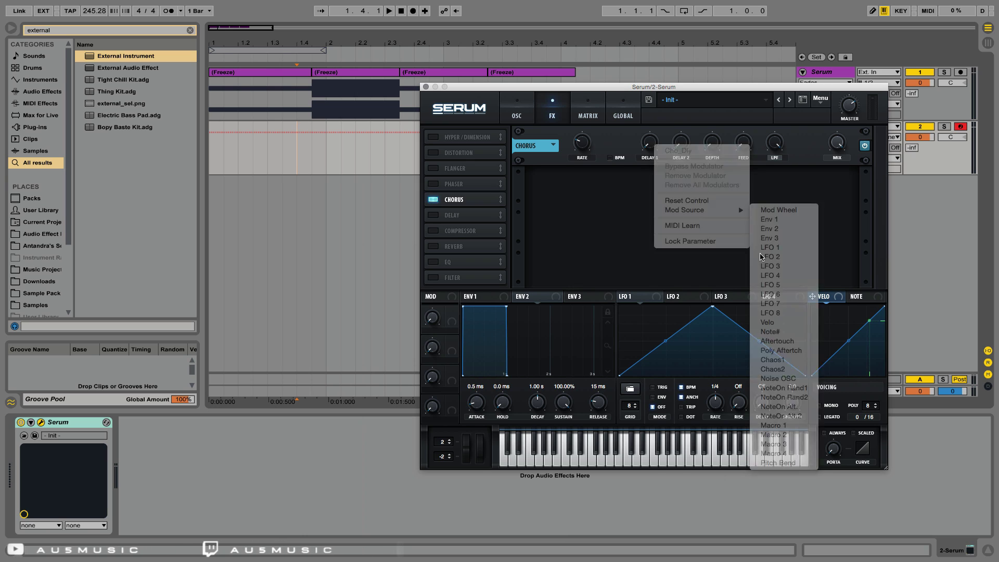
right_click(683, 145)
mouse_move(731, 208)
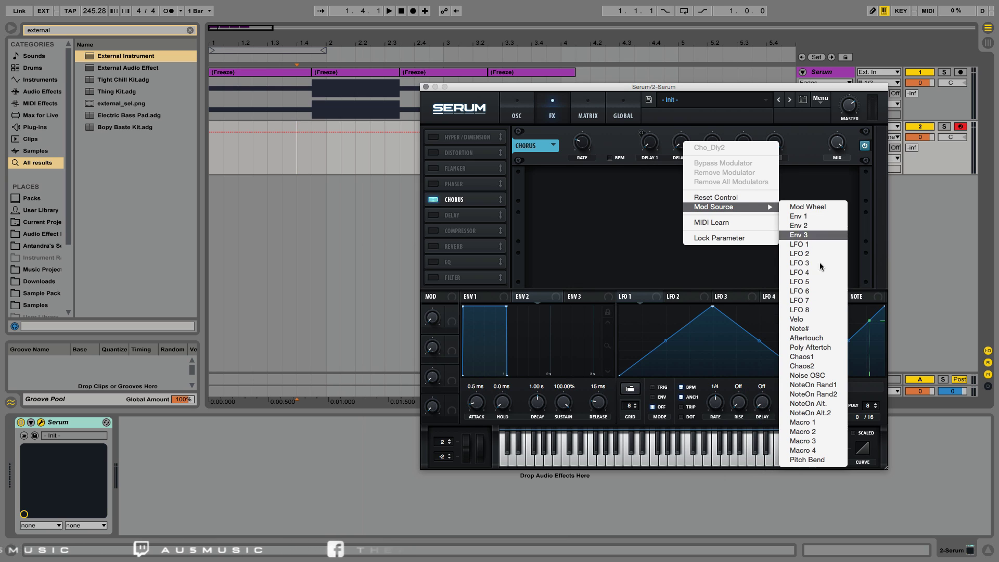
left_click(817, 376)
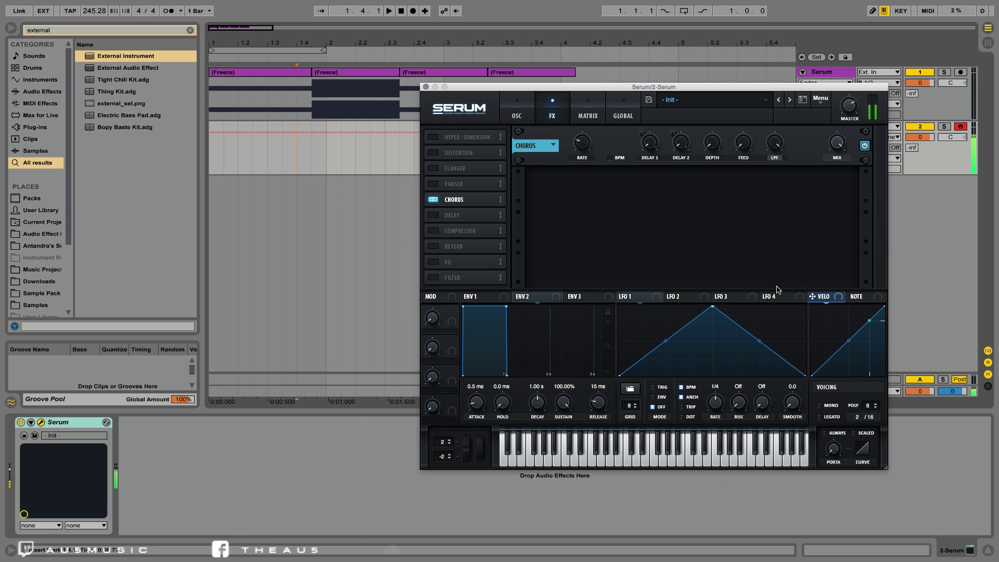
- In the modulation matrix, set both delay routings' aux source to Macro 1
left_click(587, 112)
left_click(731, 154)
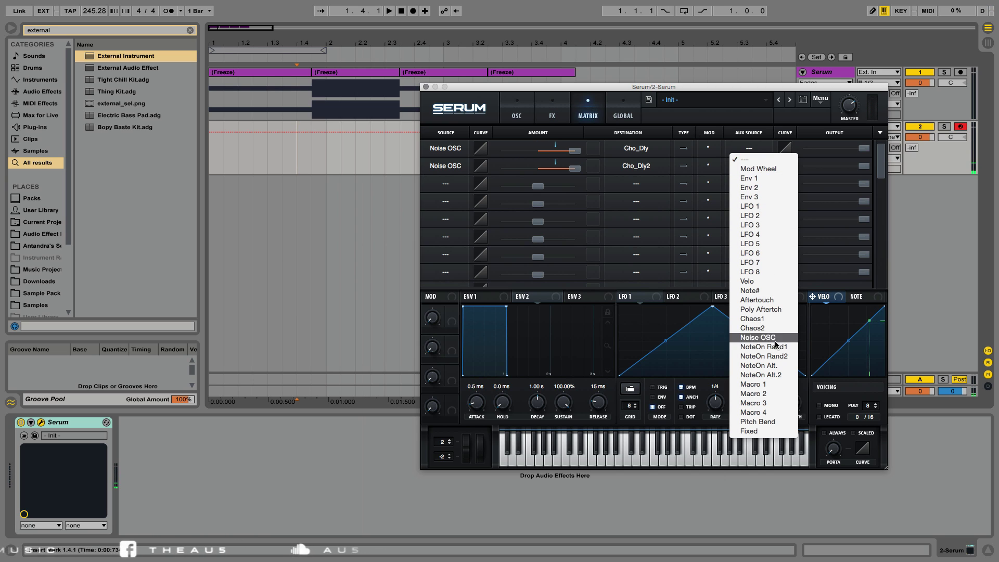
left_click(778, 384)
left_click(749, 165)
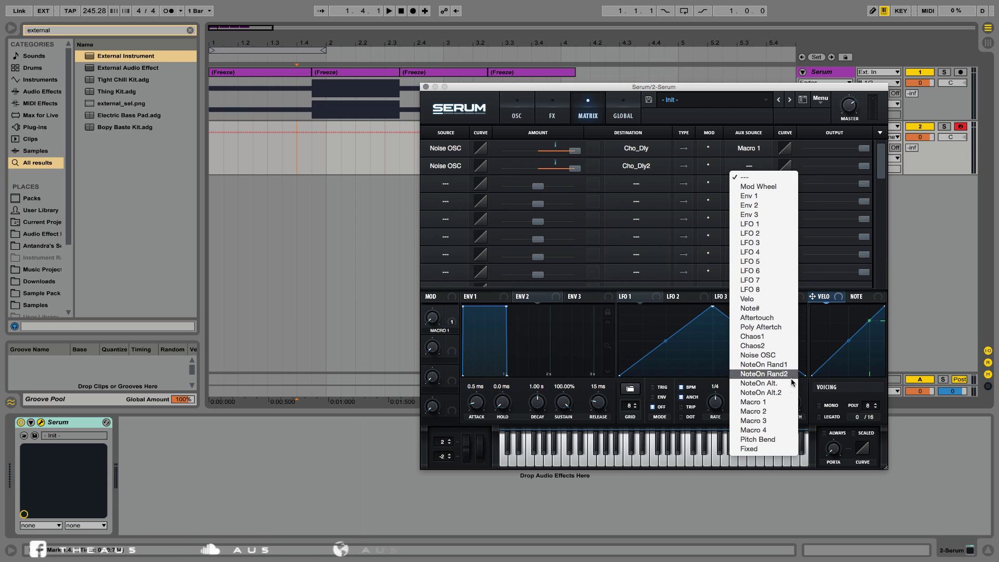
left_click(779, 404)
left_click(552, 112)
left_click(517, 112)
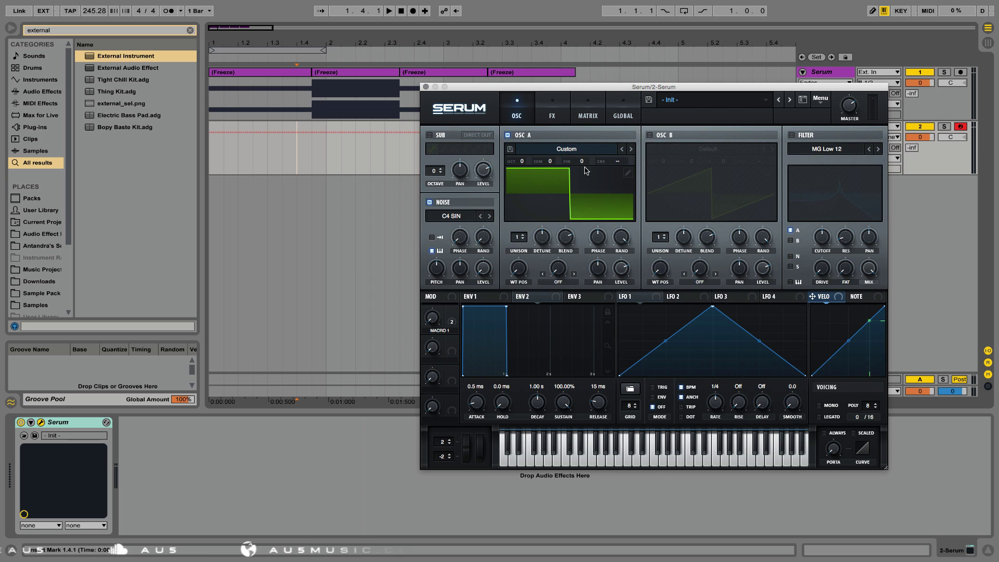
- Drag OSC A's Unison up to 13 voices on the oscillator page, ending back on the FX page
left_click(552, 114)
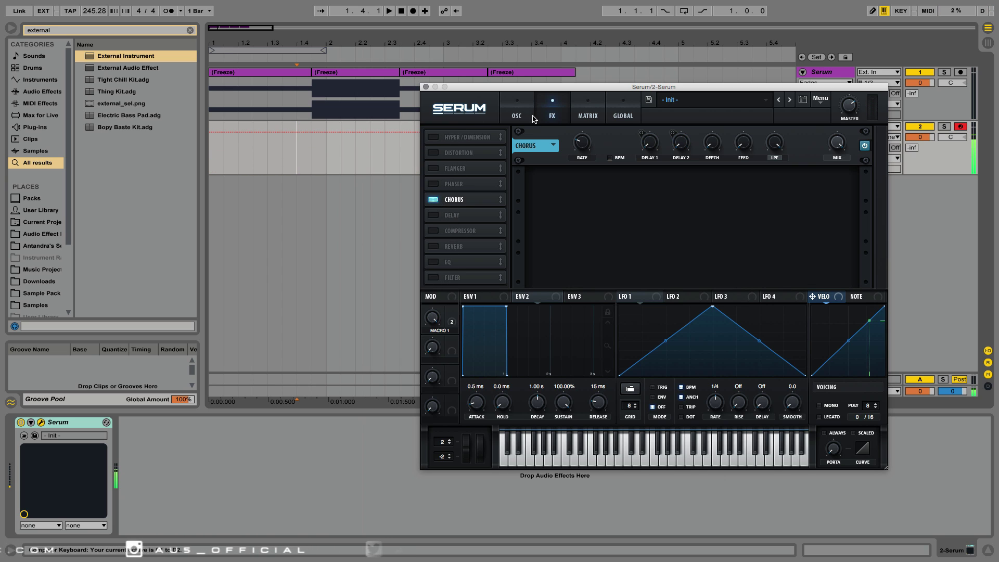
left_click(516, 112)
left_click_drag(523, 244, 523, 201)
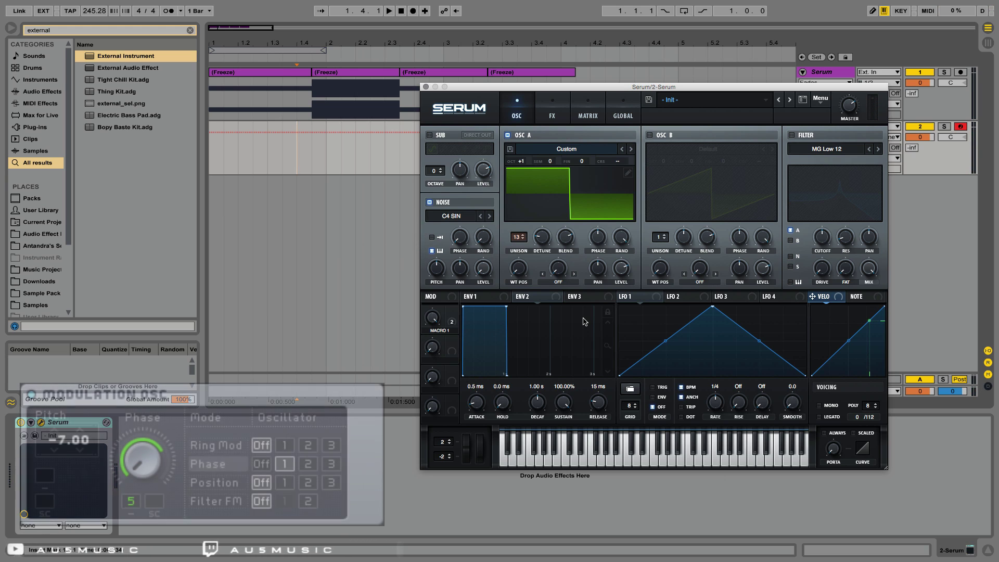
left_click(552, 112)
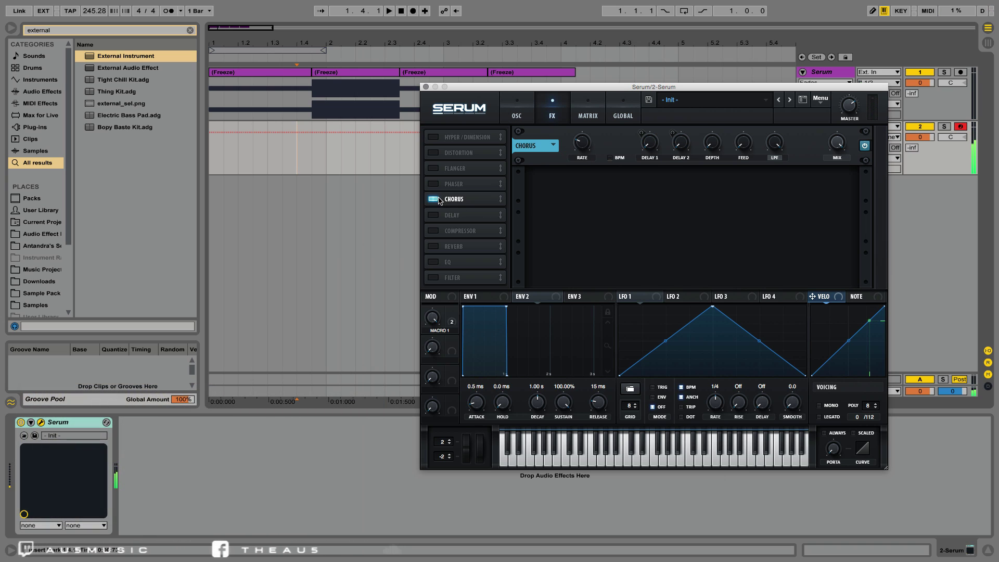
- Turn the chorus off and the phaser on, with Noise OSC modulating the phaser frequency
left_click(458, 201)
left_click(453, 184)
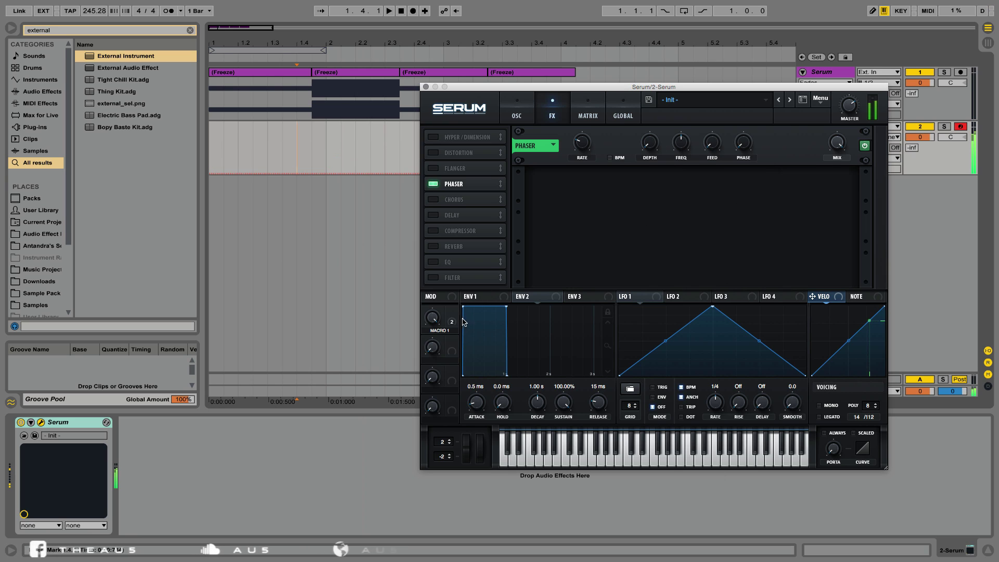
right_click(680, 142)
mouse_move(712, 202)
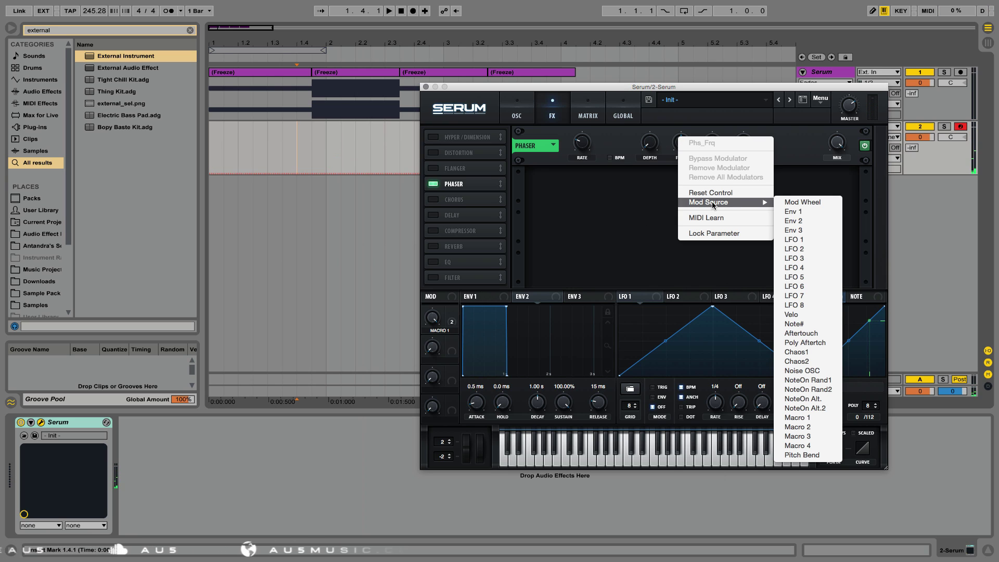
left_click(797, 321)
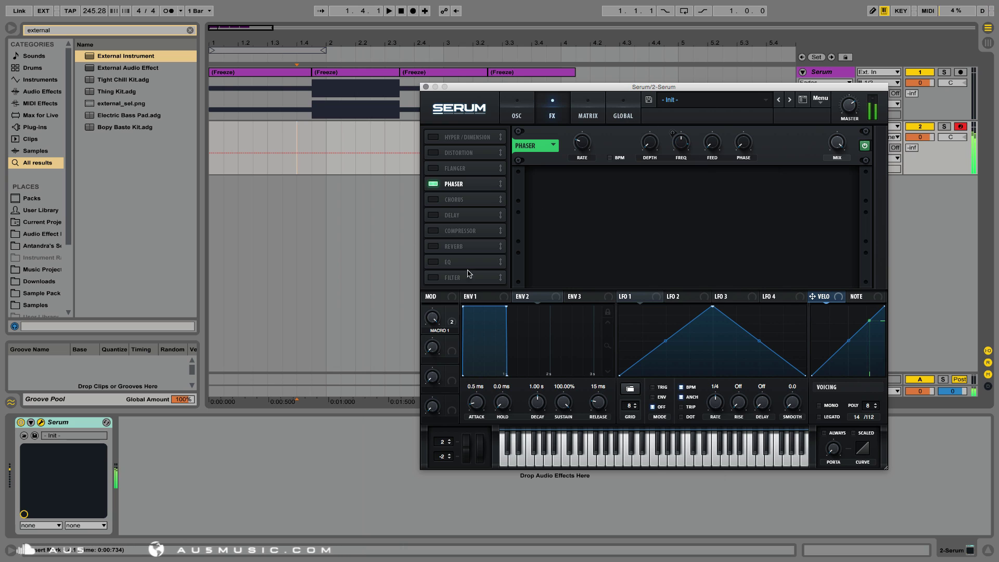
- Set the phaser routing's aux source to Macro 1 in the modulation matrix
left_click(458, 107)
left_click(588, 109)
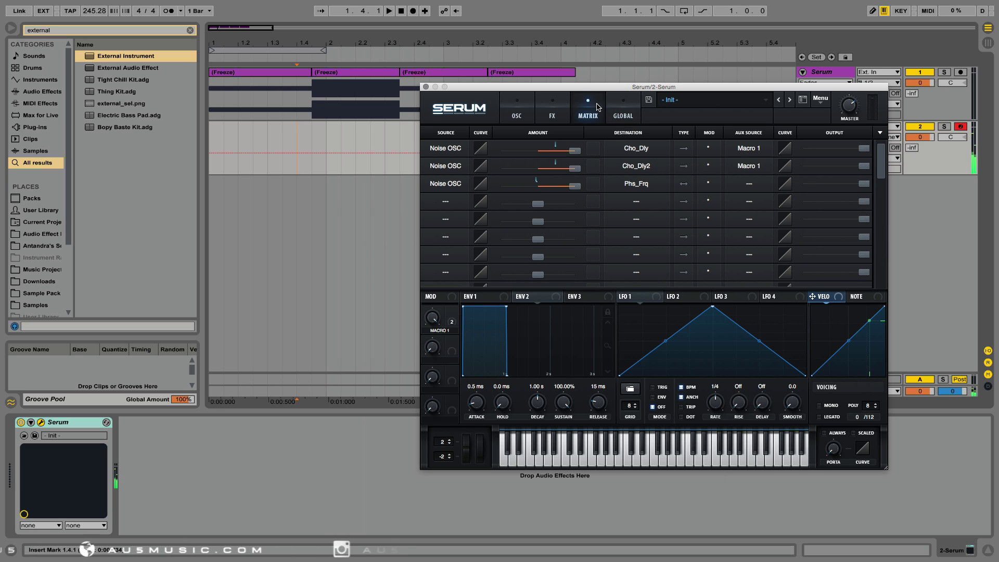
left_click(750, 183)
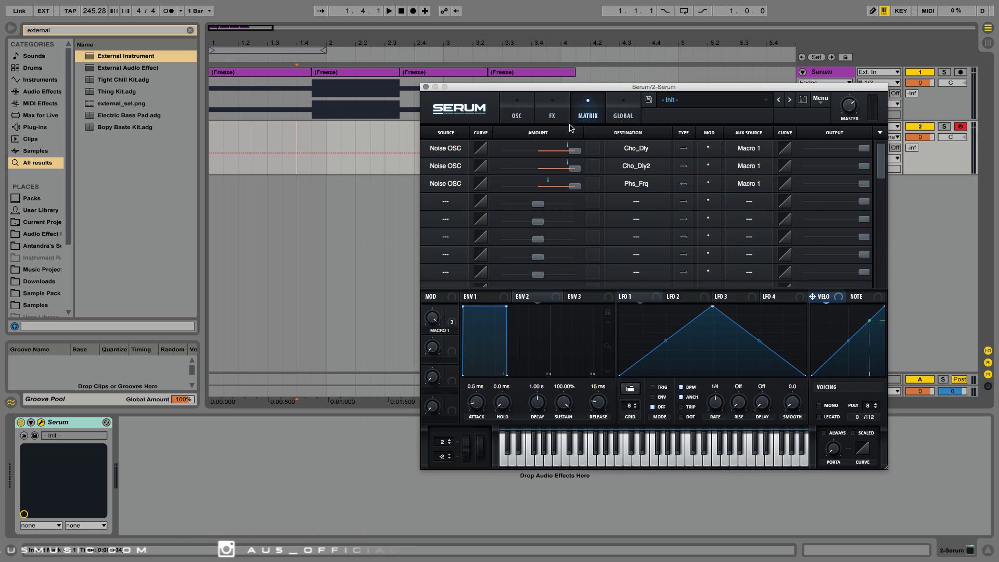
left_click(552, 120)
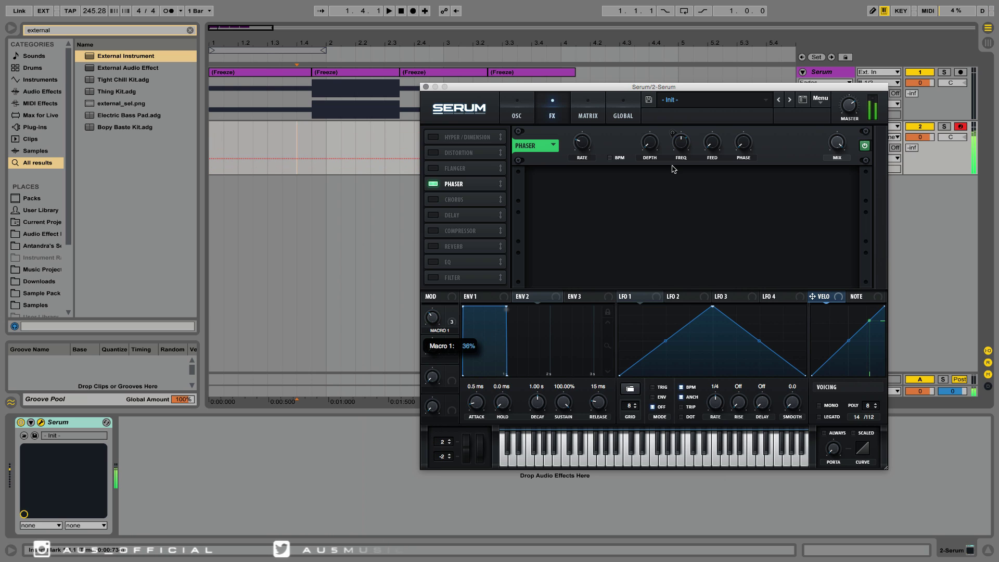
- Raise phaser feedback to about 85% and test Macro 1, returning it to 0%
mouse_move(710, 143)
left_click_drag(714, 76, 715, 45)
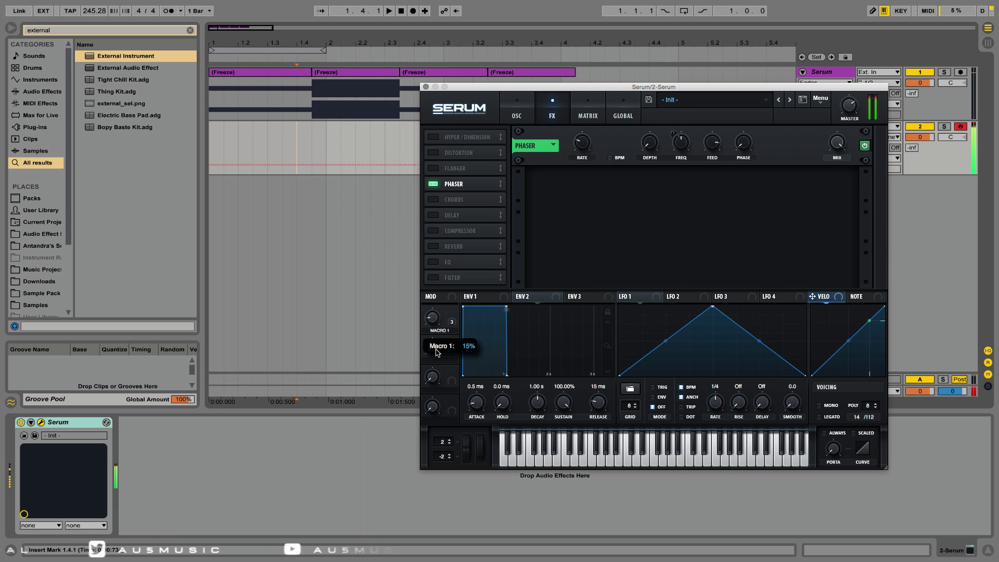
mouse_move(437, 376)
left_mouse_down()
mouse_move(434, 339)
mouse_move(434, 377)
left_mouse_up()
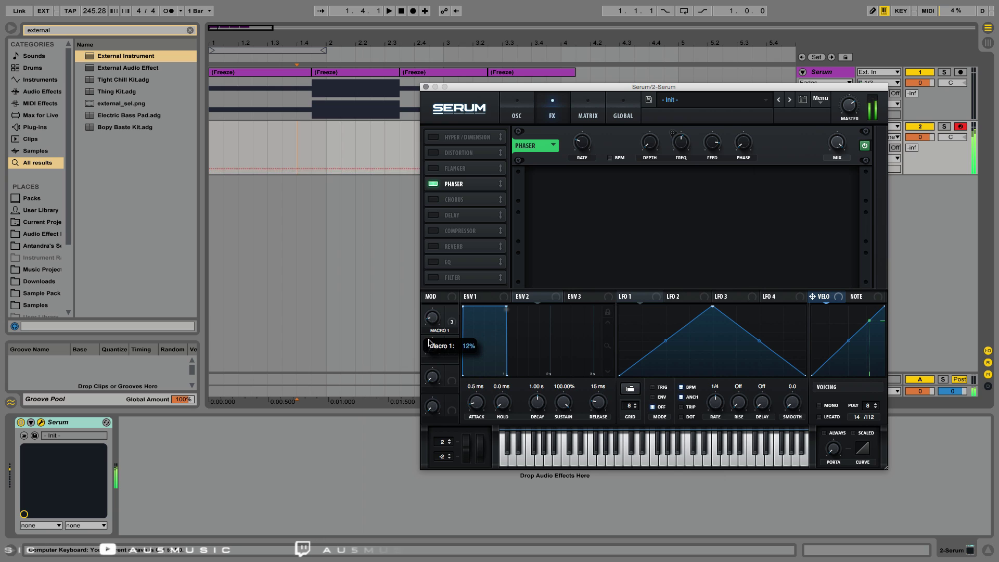
left_click_drag(429, 342, 431, 381)
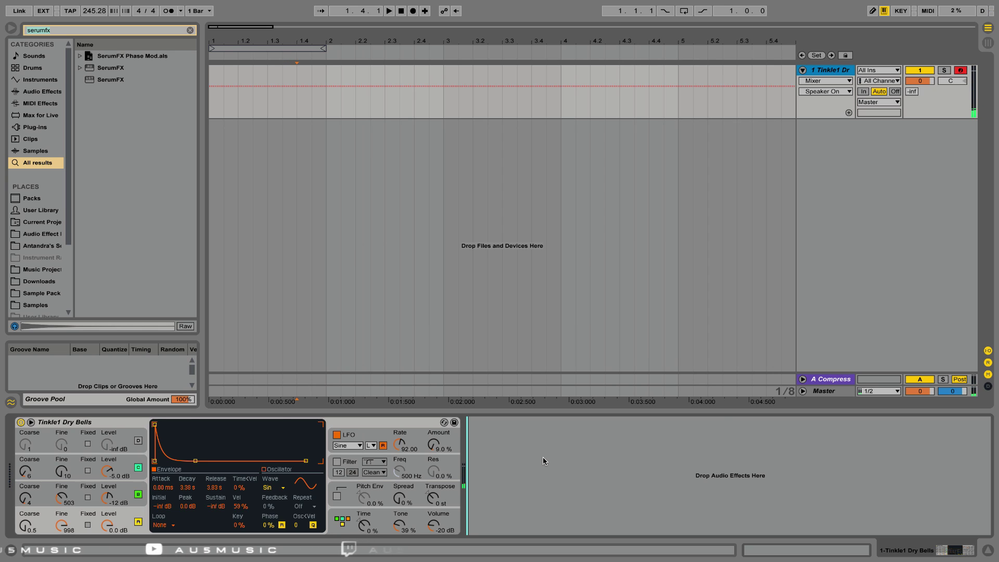
- Drag SerumFX from the browser to sit after Tinkle1 Dry Bells in the device chain
left_click_drag(115, 80, 552, 462)
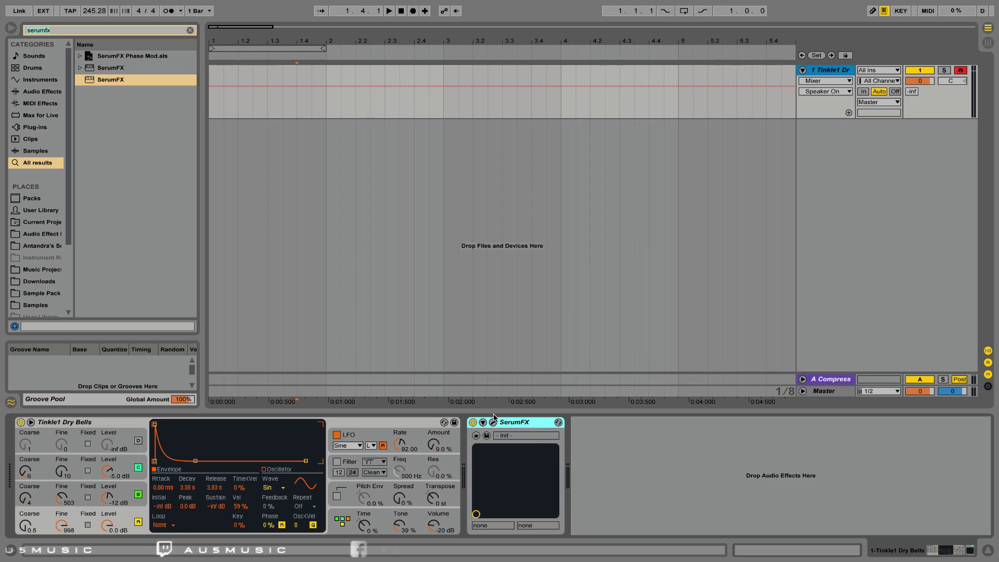
- Wrap the Tinkle1 Dry Bells instrument in an Instrument Rack and reveal its chains
left_click(408, 423)
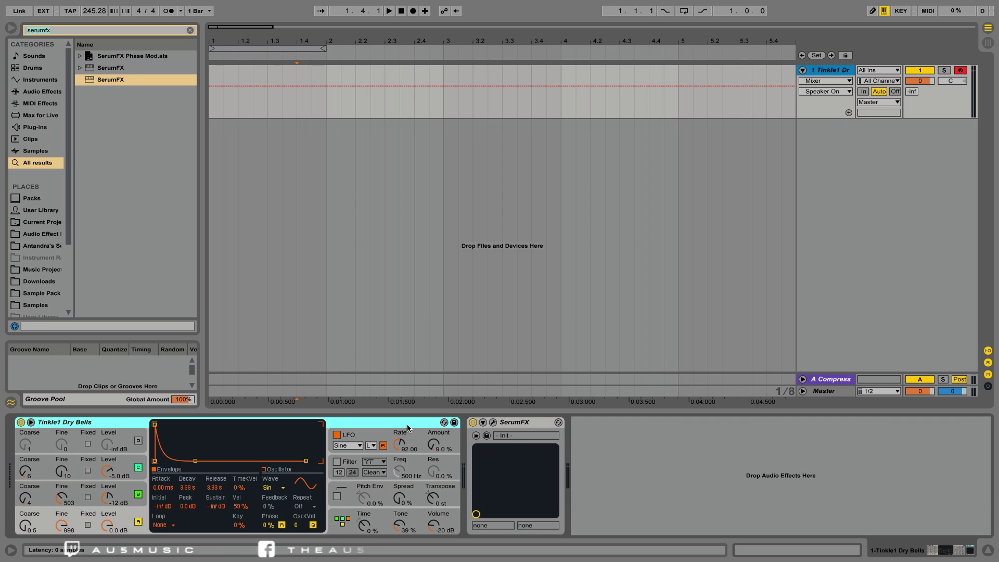
key("Delete")
key("ctrl+z")
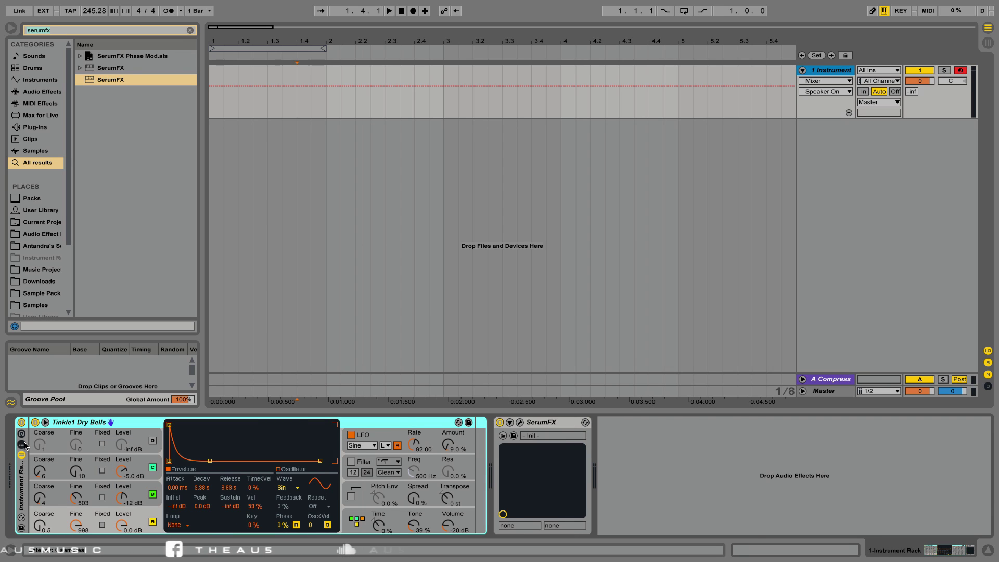
key("ctrl+z")
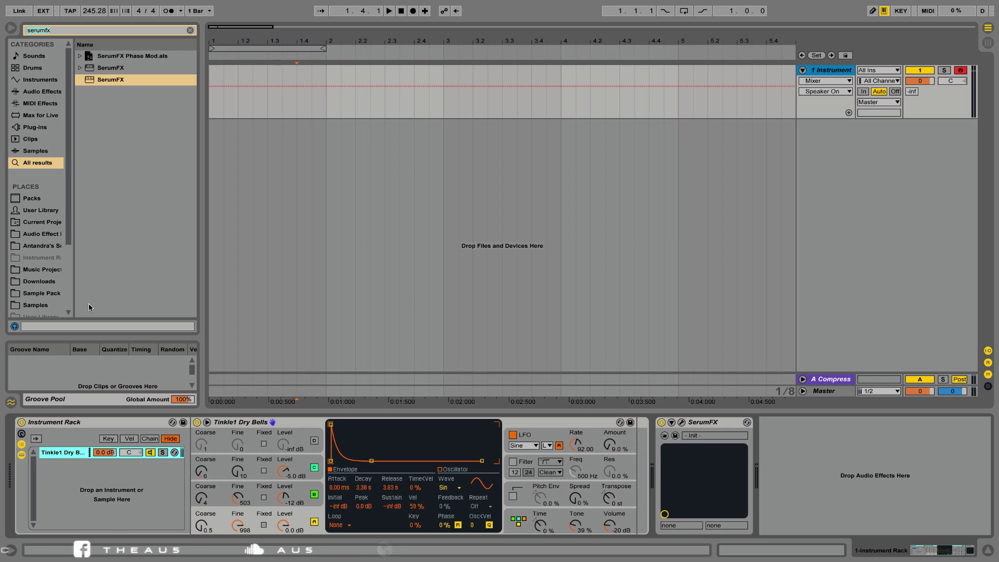
- Add External Instrument as a second chain, sending MIDI to 1-Instrument Rack / 1-SerumFX
key("ctrl+f")
type("extern")
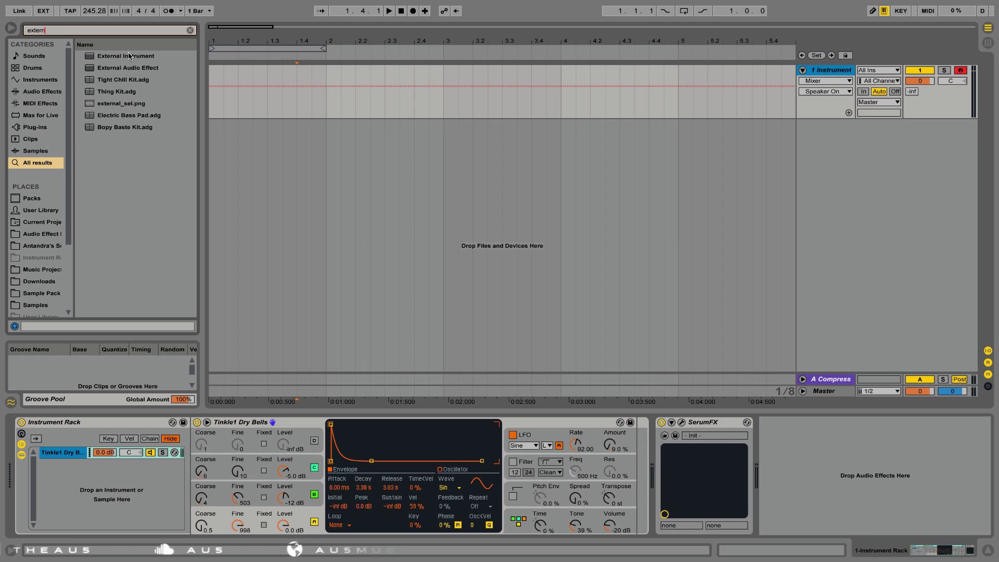
left_click_drag(125, 56, 111, 493)
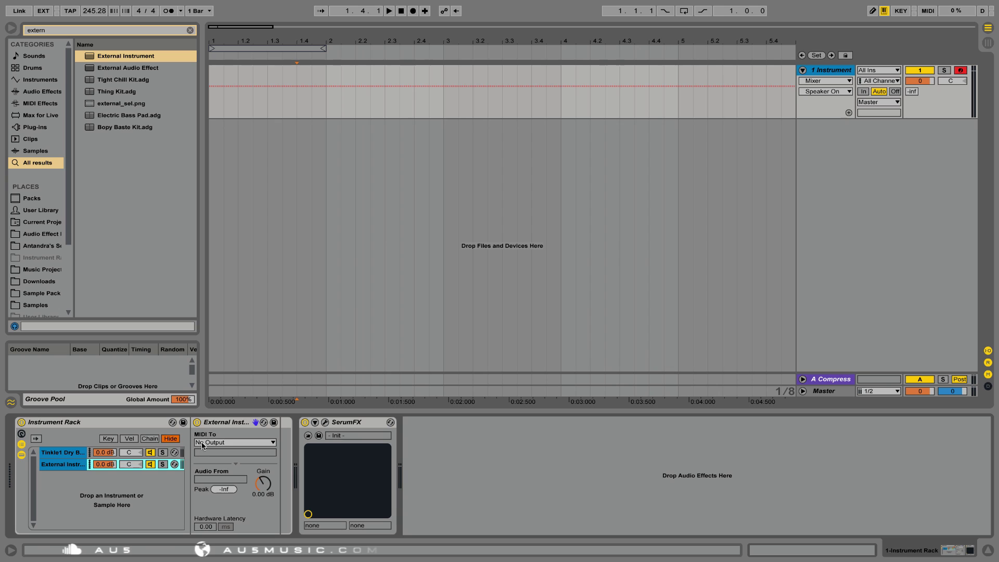
left_click(235, 442)
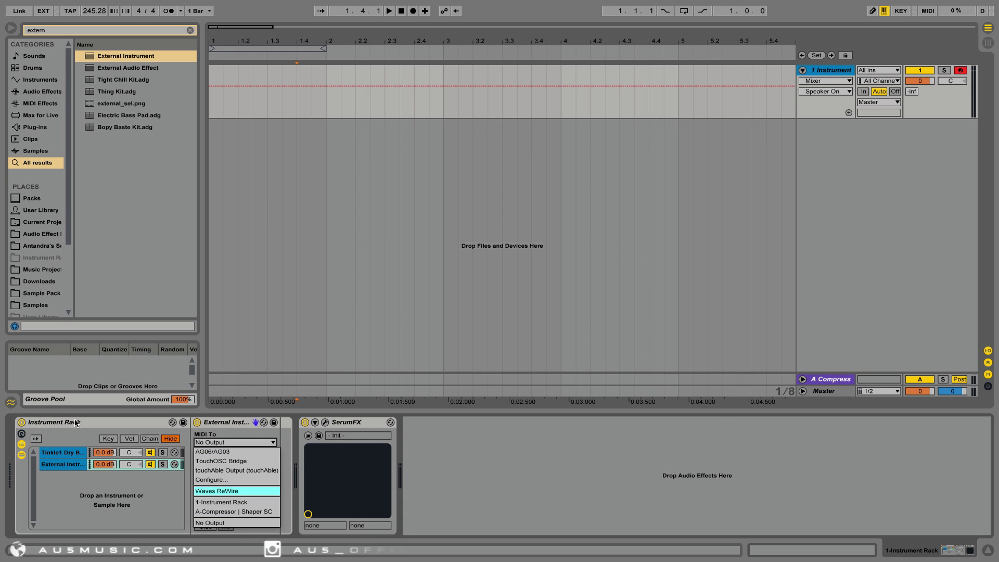
left_click(223, 502)
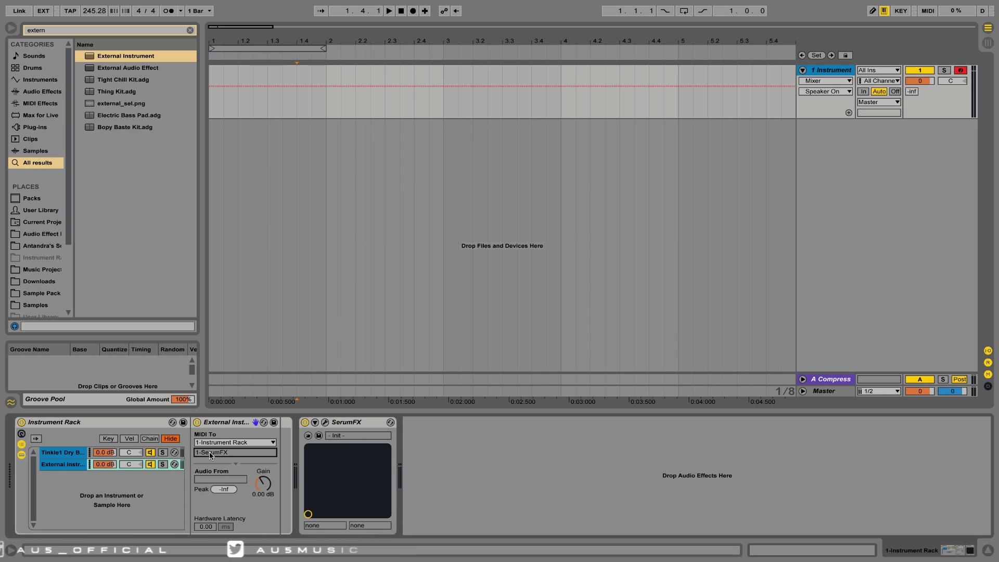
- Open the SerumFX editor and enable its noise oscillator with the User C4 SIN sample
left_click(325, 423)
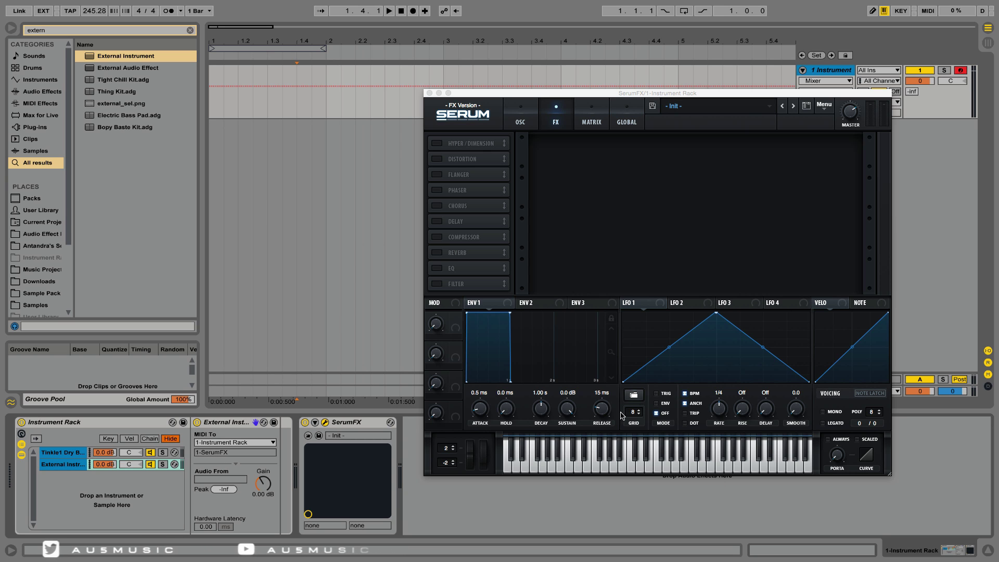
left_click(872, 349)
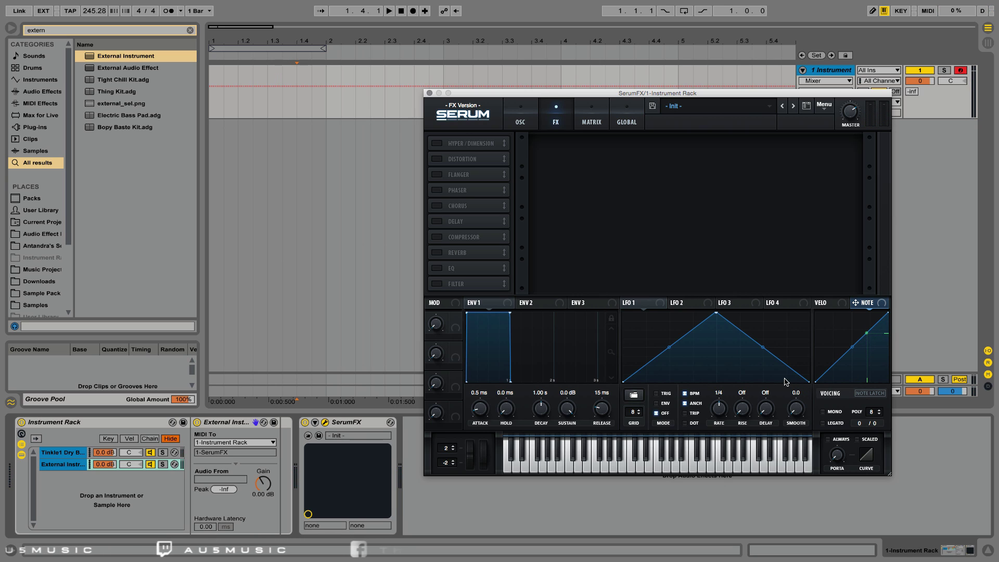
left_click(527, 112)
left_click(432, 208)
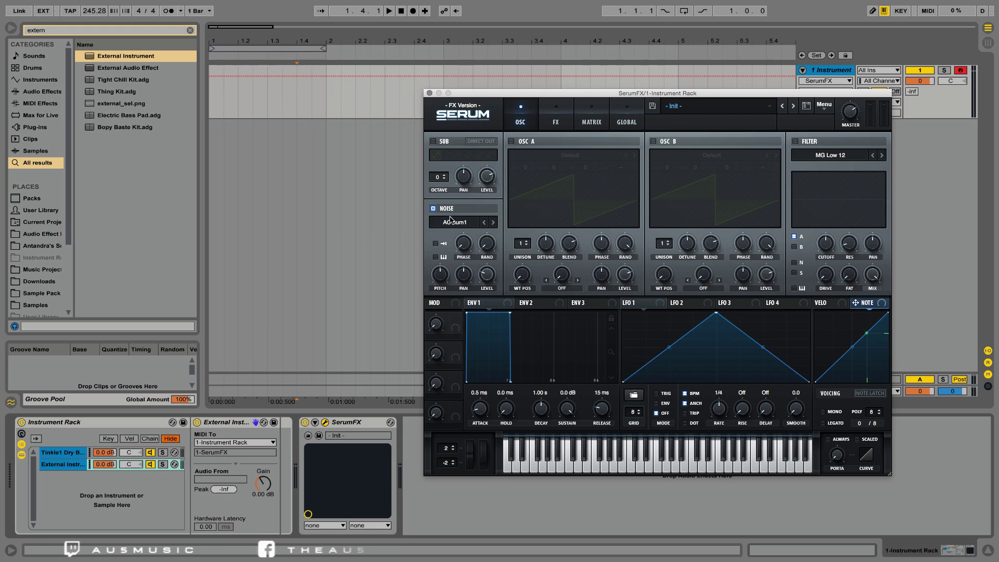
left_click(455, 222)
mouse_move(476, 290)
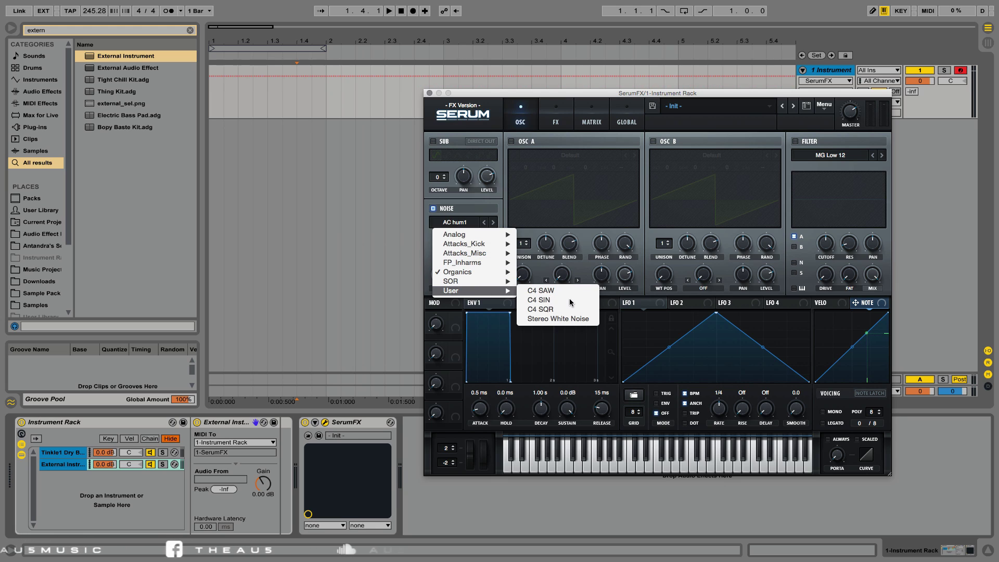
left_click(571, 301)
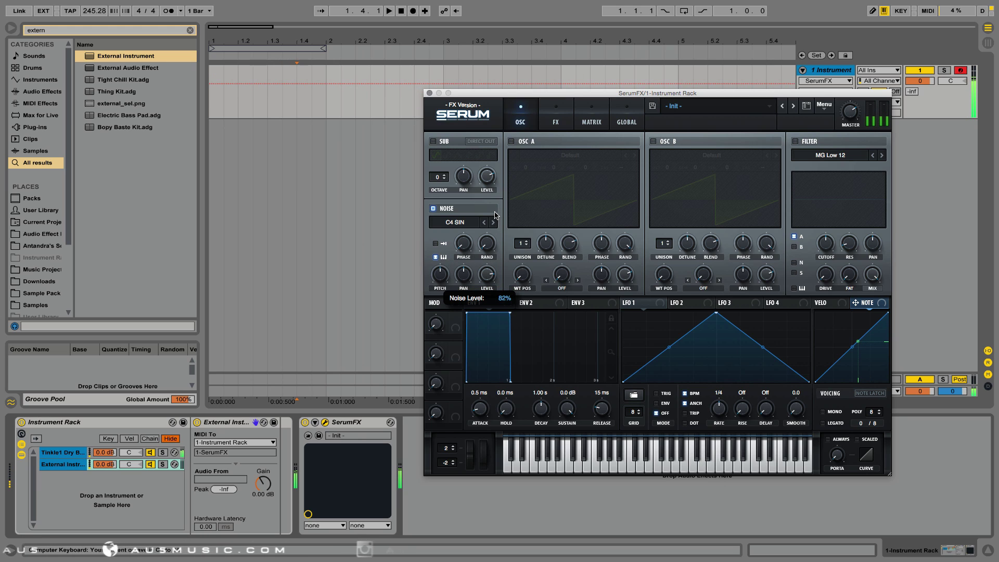
left_click(556, 115)
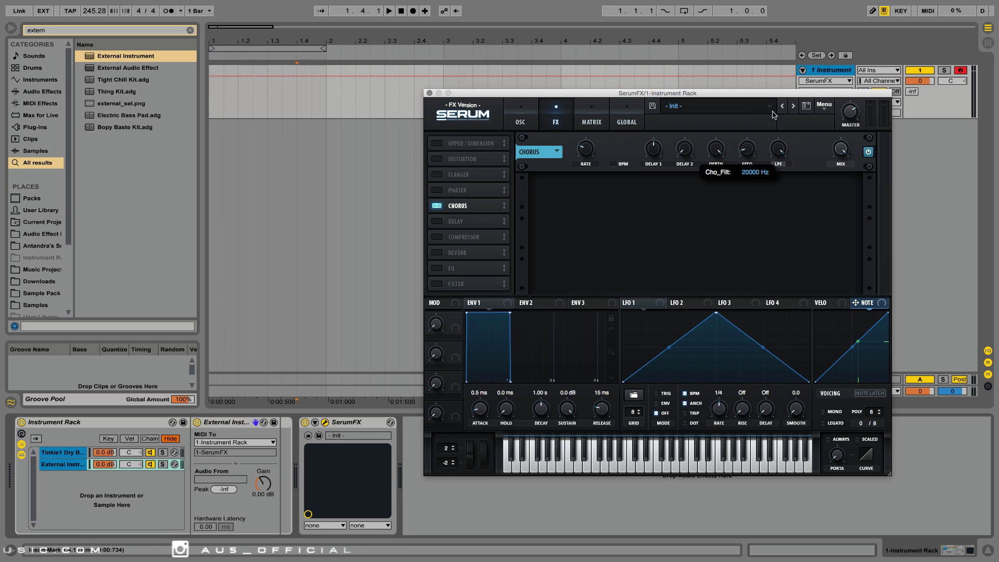
- Turn chorus Delay 1 near minimum and route Noise OSC to both chorus delay times
left_click_drag(667, 151, 667, 188)
right_click(660, 148)
mouse_move(692, 212)
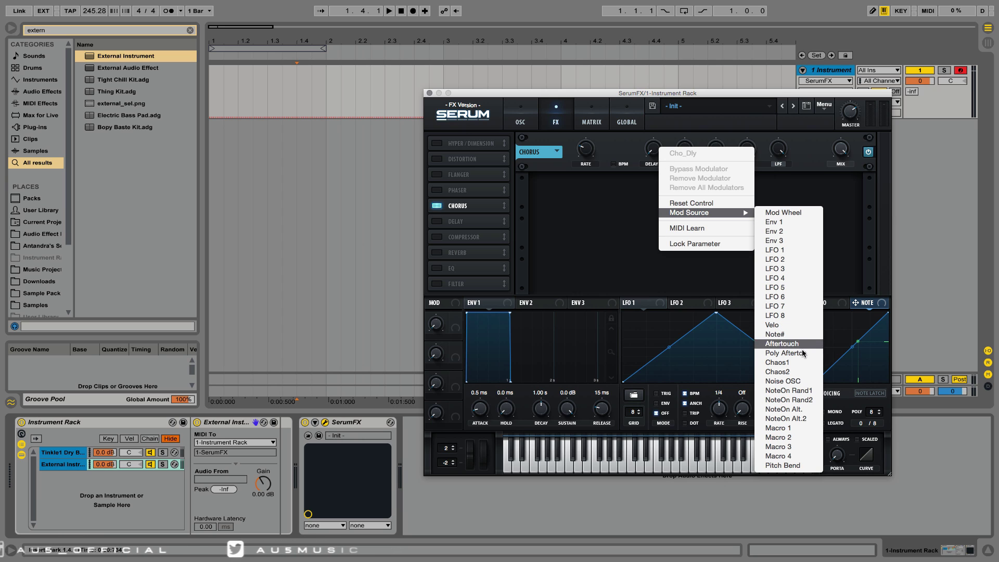
left_click(804, 382)
right_click(686, 145)
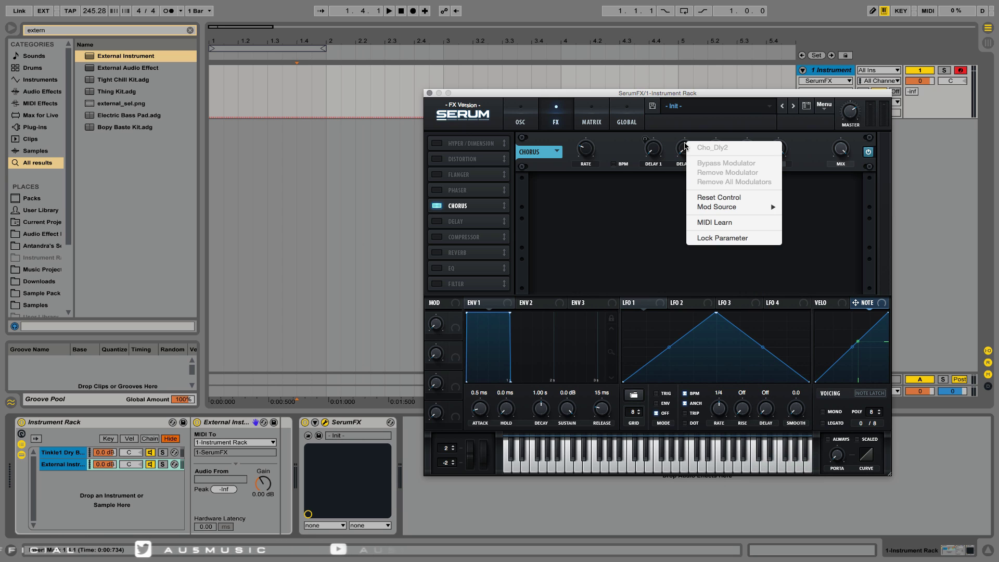
mouse_move(728, 207)
left_click(810, 375)
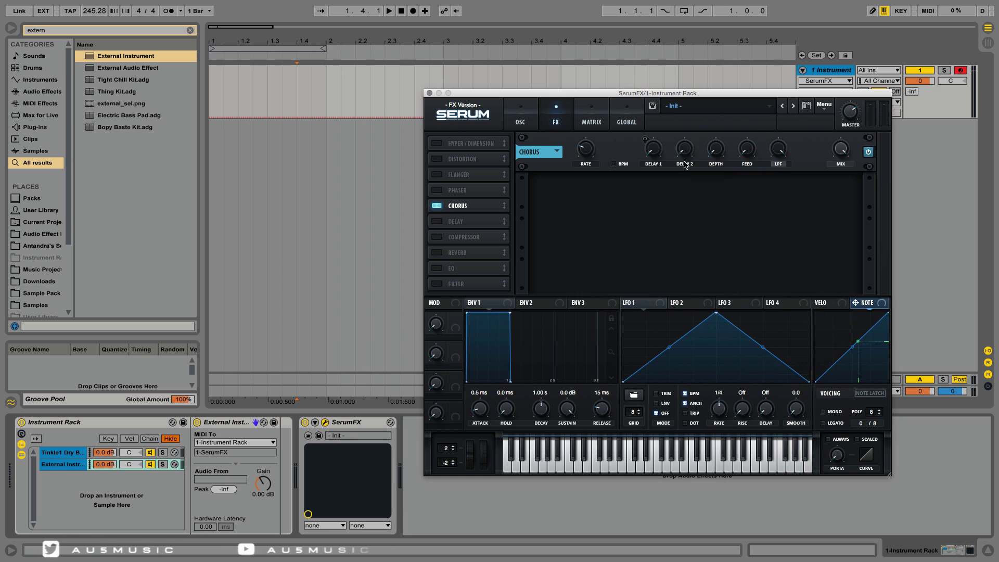
- Scale both routings by Macro 1, raise Macro 1 to about 50%, and lower noise pitch to -48%
left_click(624, 111)
left_click(601, 106)
left_click(752, 154)
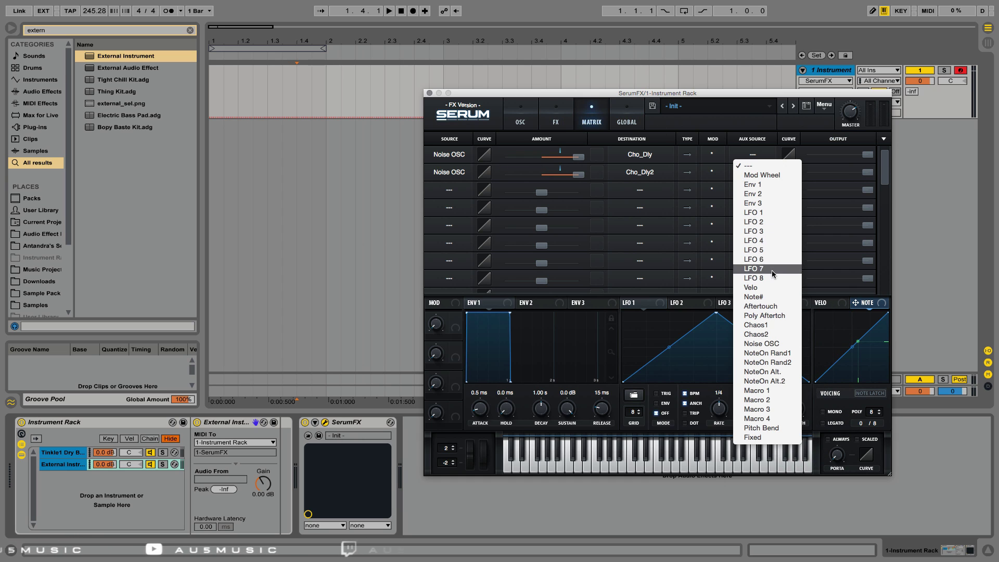
left_click(759, 395)
left_click(753, 172)
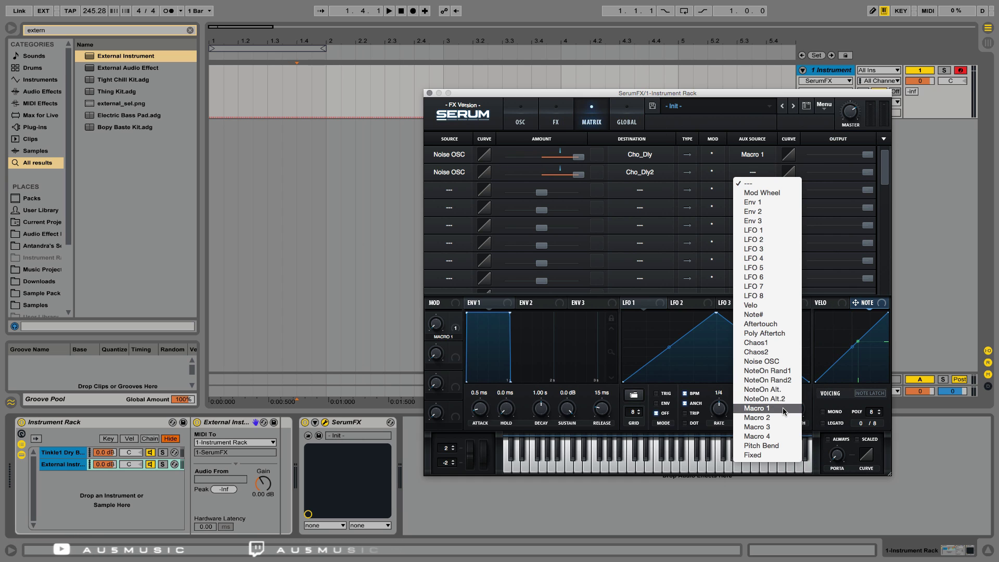
left_click(759, 411)
left_click_drag(438, 329, 444, 220)
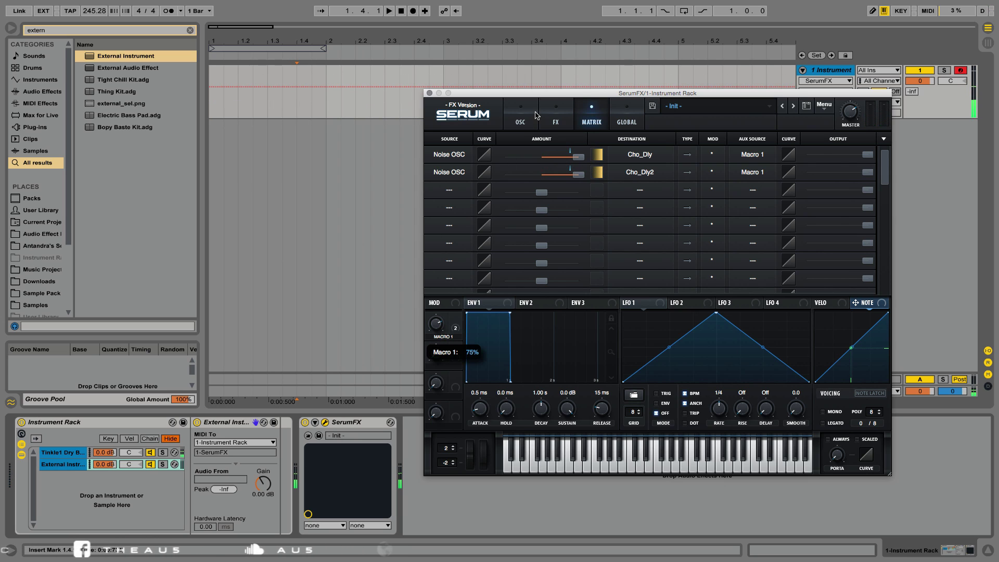
left_click(528, 116)
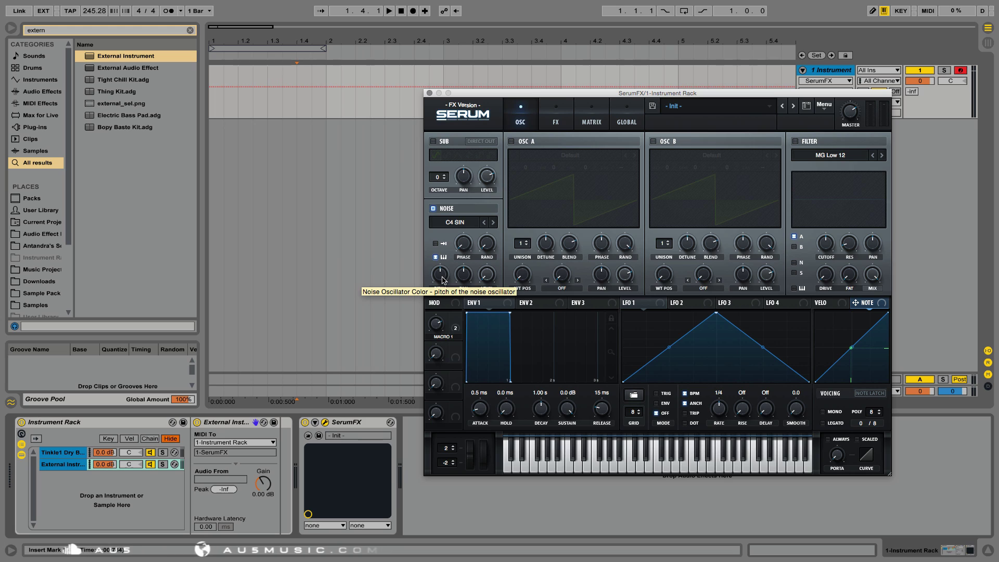
left_click_drag(443, 280, 438, 307)
- Add a Reverb effect to the FX rack and assign a modulation source to its MIX
left_click(555, 116)
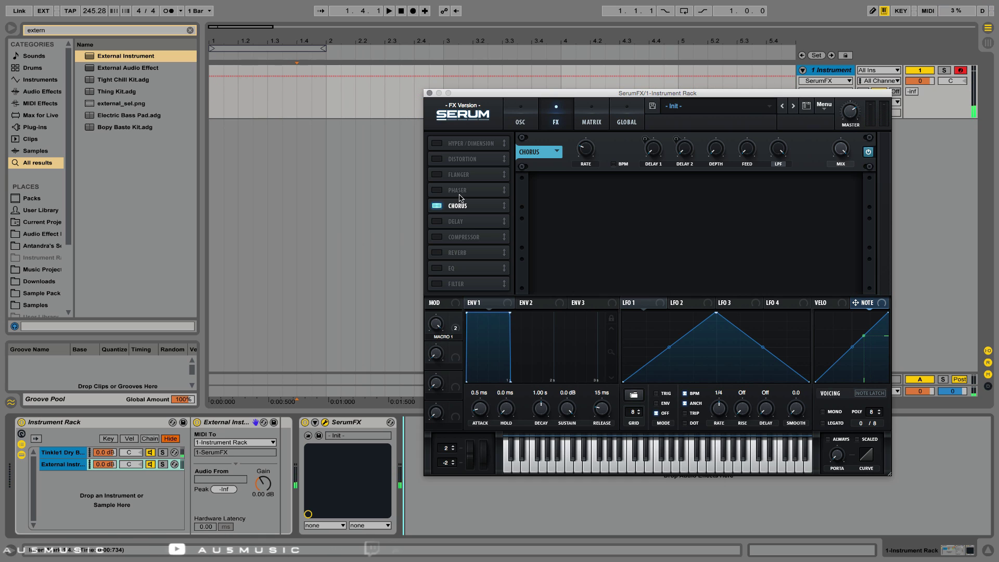
left_click(436, 253)
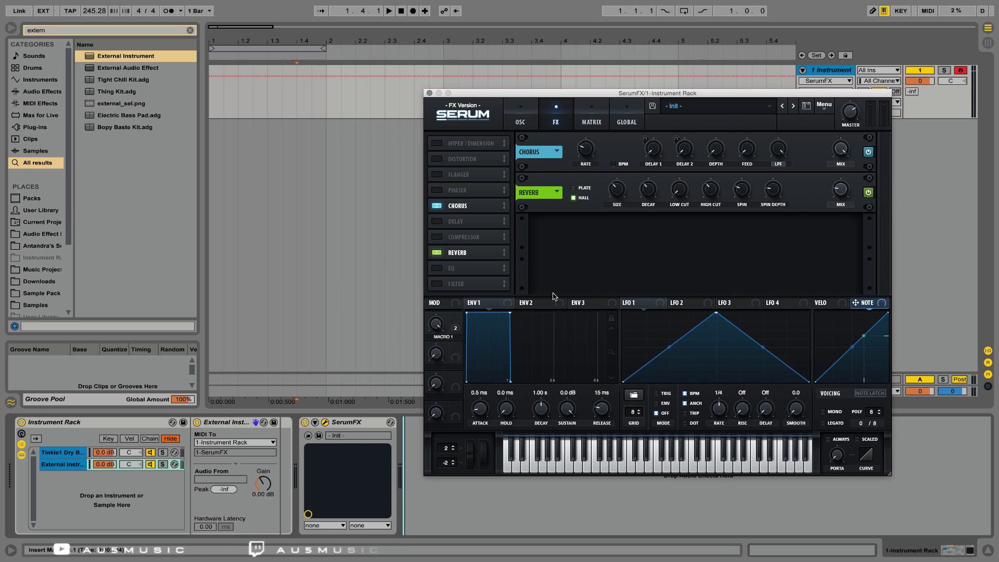
right_click(842, 190)
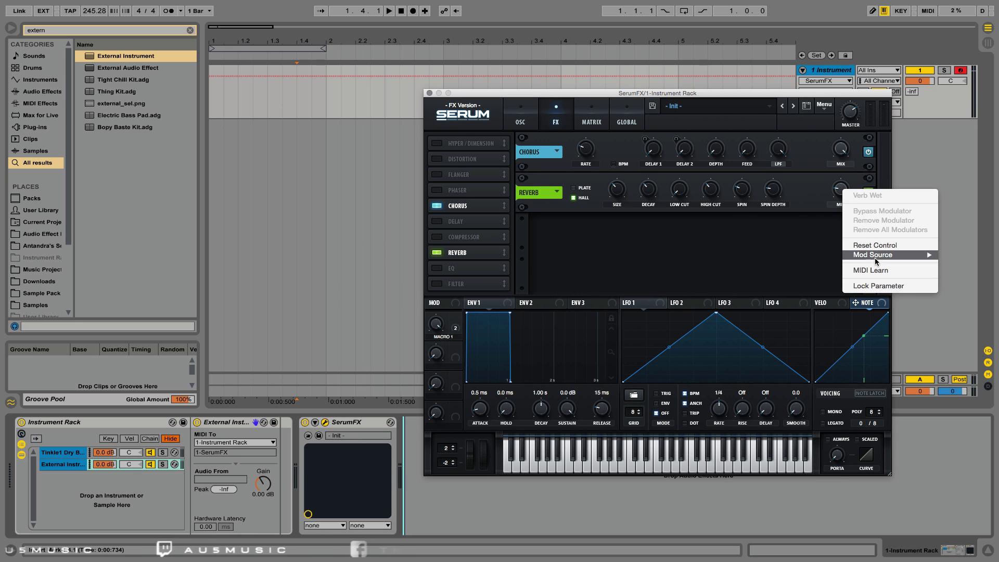
mouse_move(875, 257)
left_click(806, 424)
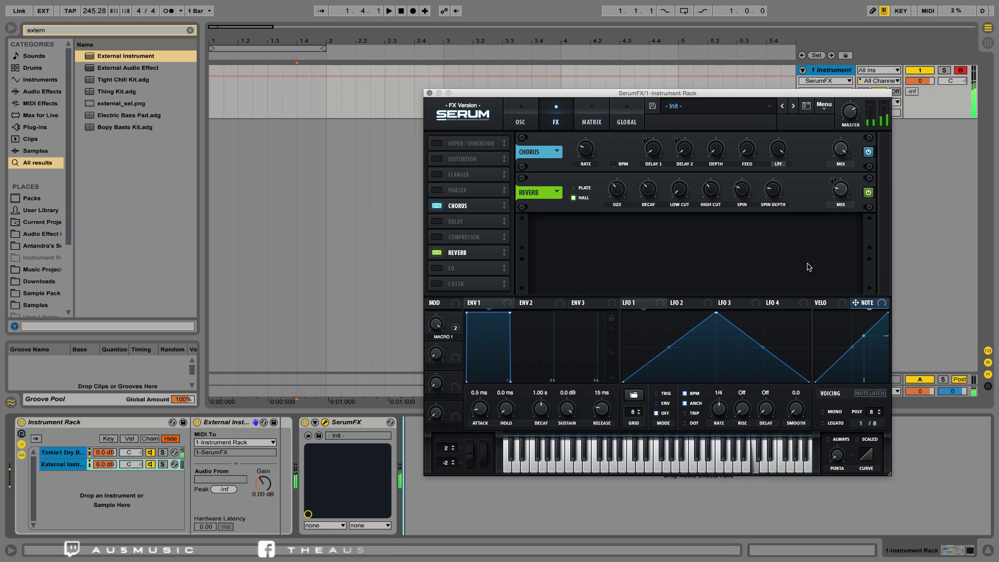
mouse_move(841, 208)
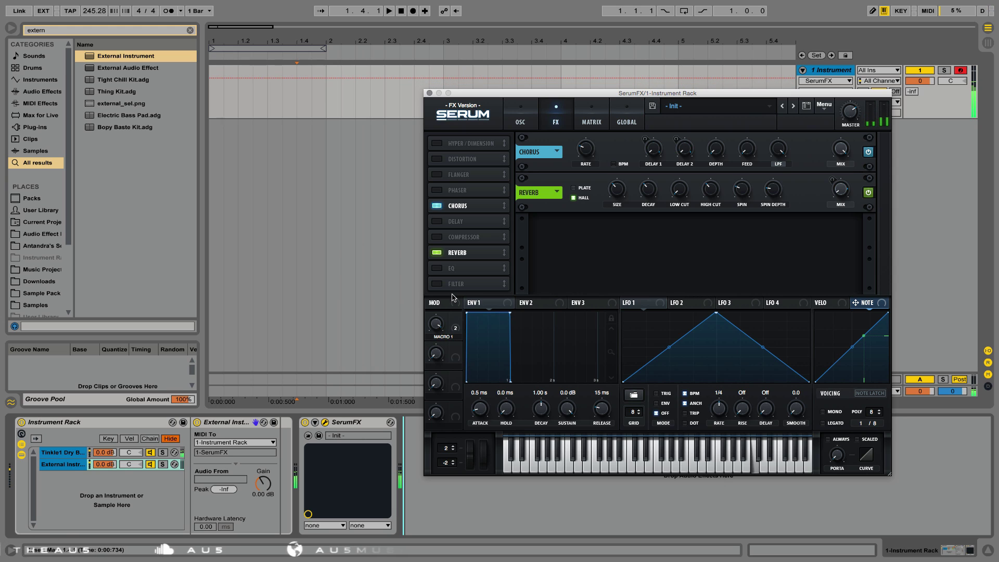
- Add a Filter effect and set its type to MG Low 18
left_click(436, 284)
left_click(601, 234)
mouse_move(618, 247)
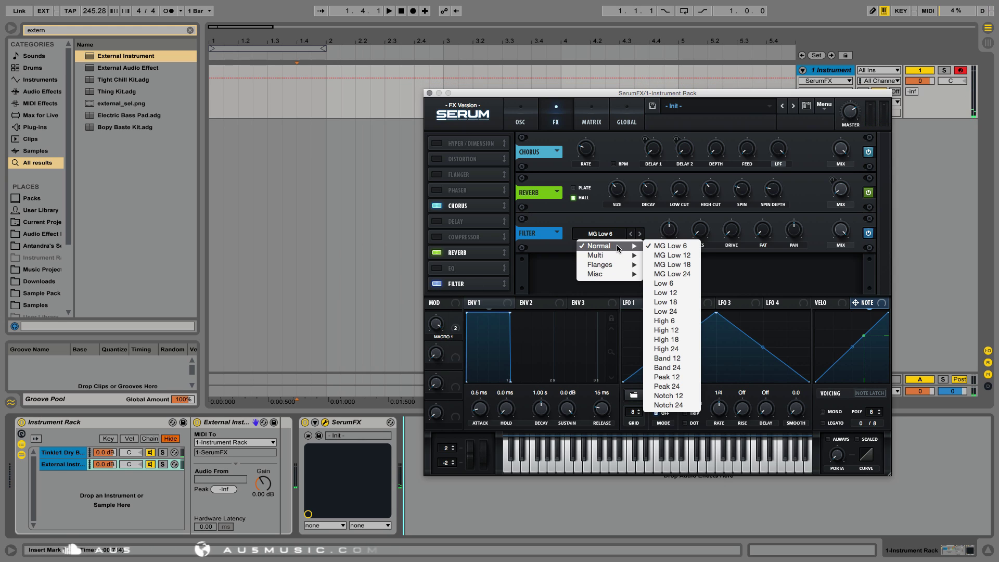
left_click(671, 245)
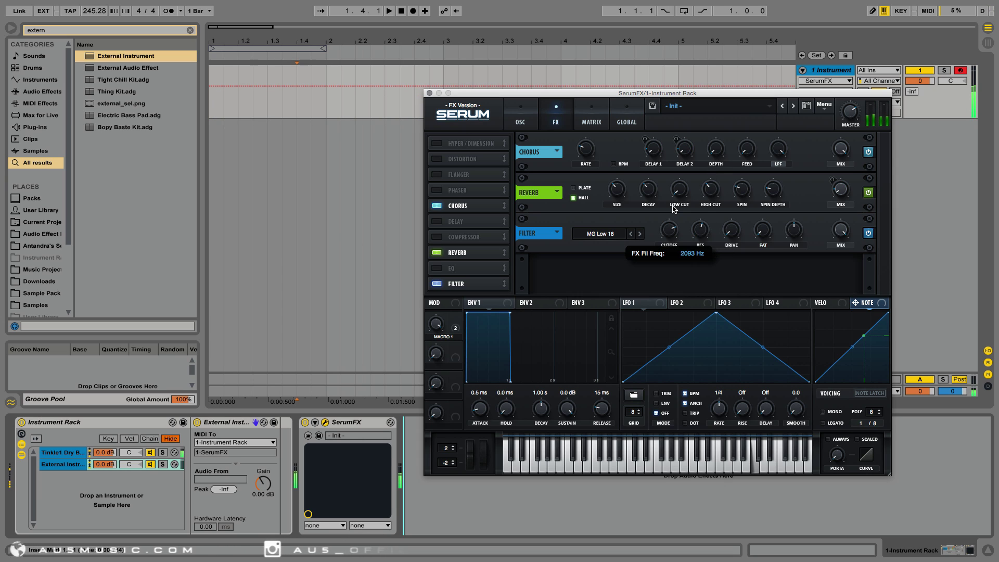
- Make the Noise OSC modulate the filter PAN, then bring up the Reverb MIX modulation options
right_click(793, 230)
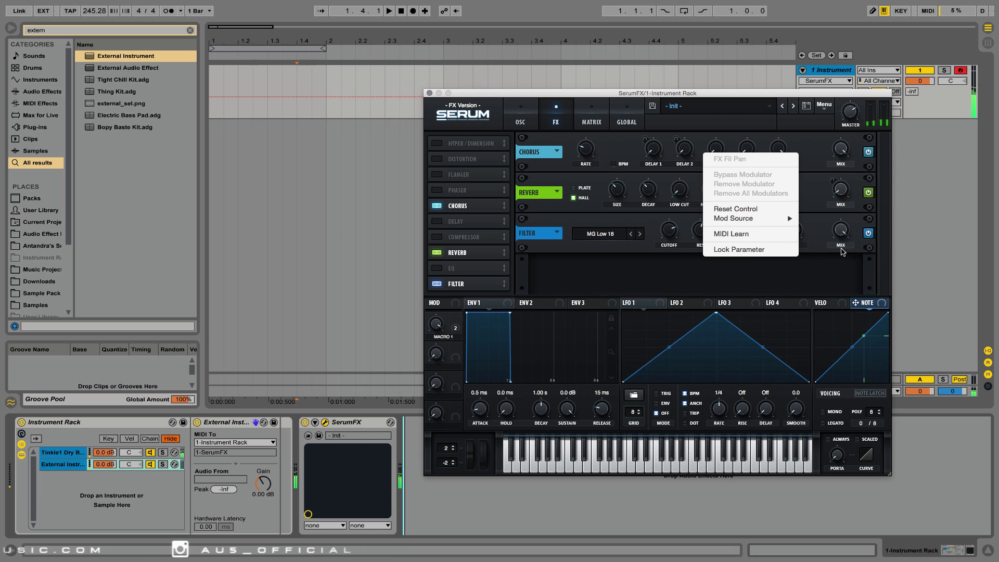
mouse_move(798, 219)
left_click(843, 387)
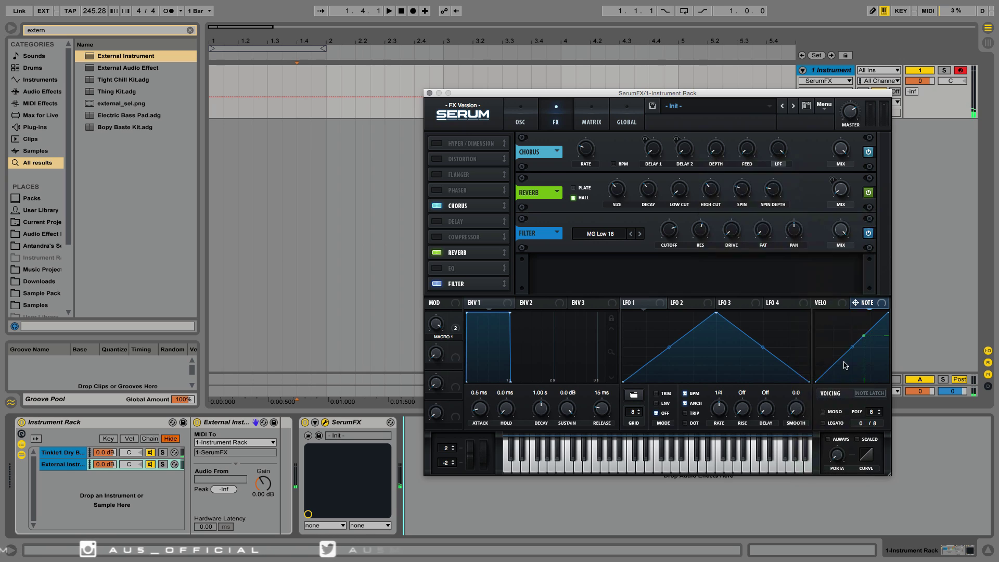
right_click(842, 190)
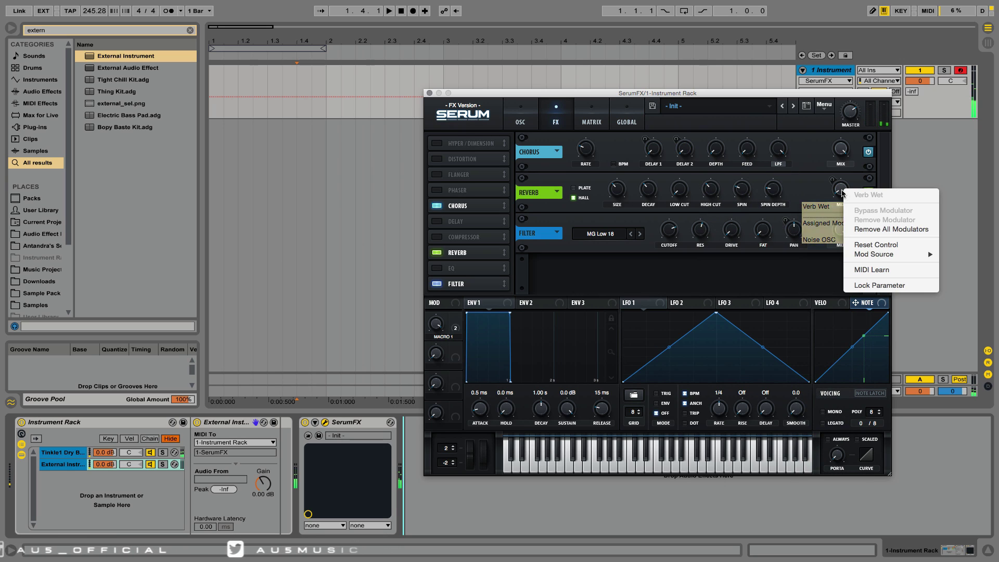
- Remove all Reverb MIX modulation and set the FX Fil Pan row's Aux Source to Macro 1
left_click(879, 230)
left_click(639, 120)
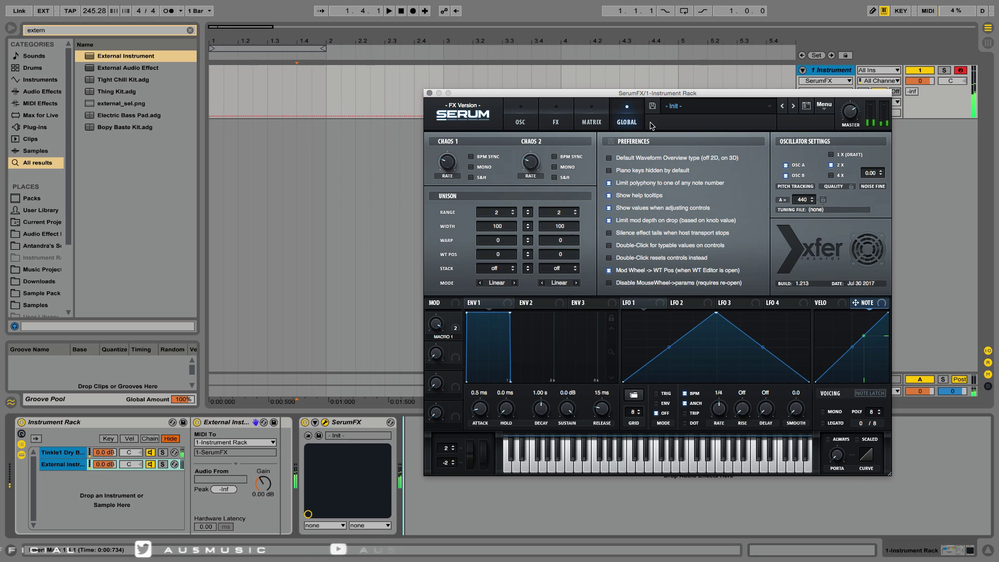
left_click(589, 116)
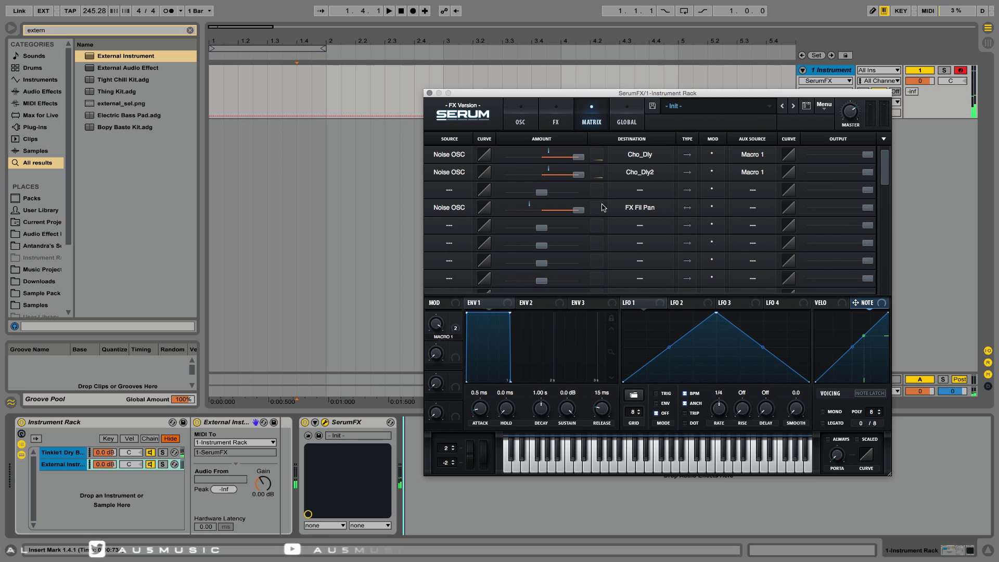
left_click(769, 213)
left_click(758, 442)
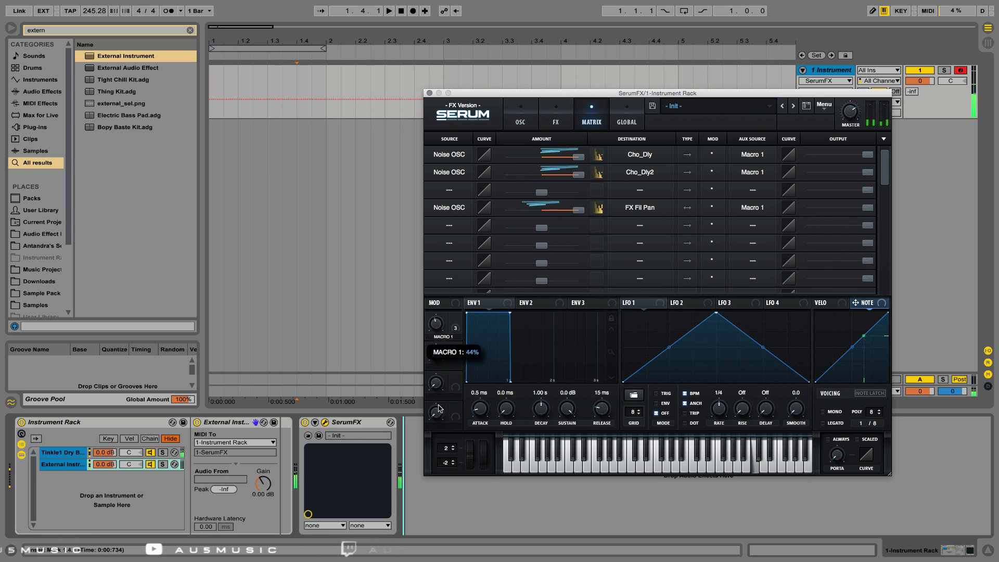
- Switch the filter to Low 12, add cutoff modulation, and lower the cutoff to about 7556 Hz
left_click(526, 120)
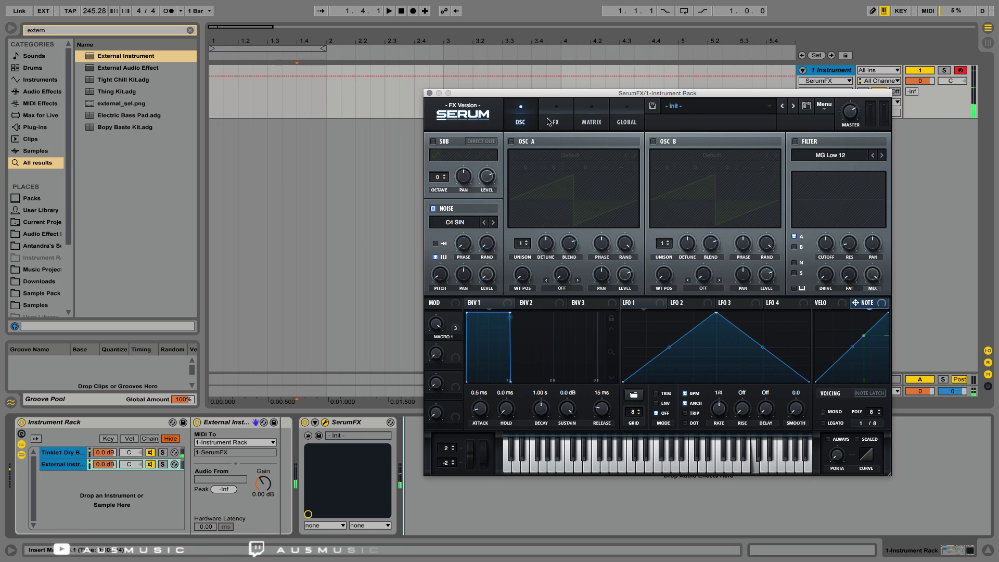
left_click(547, 122)
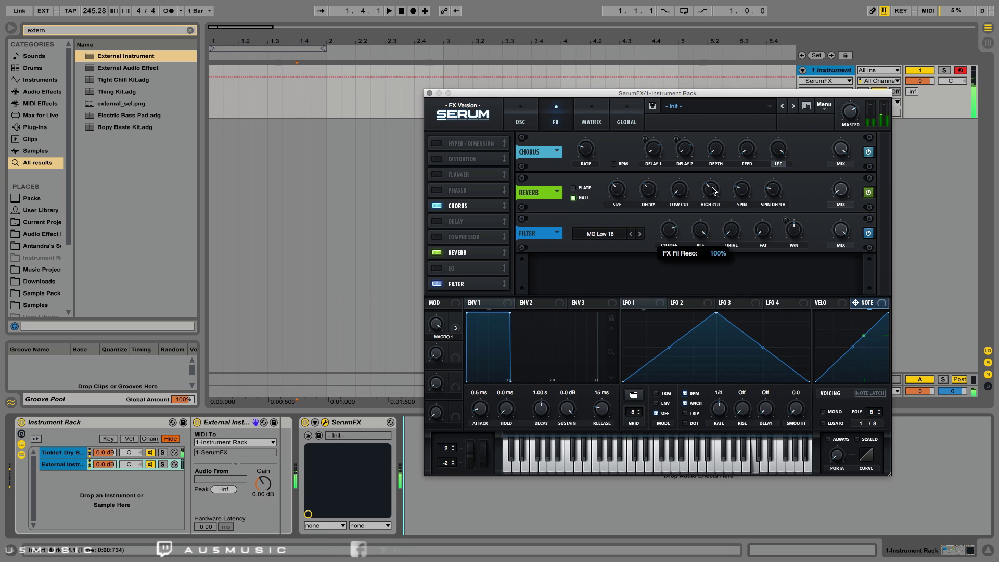
left_click(640, 235)
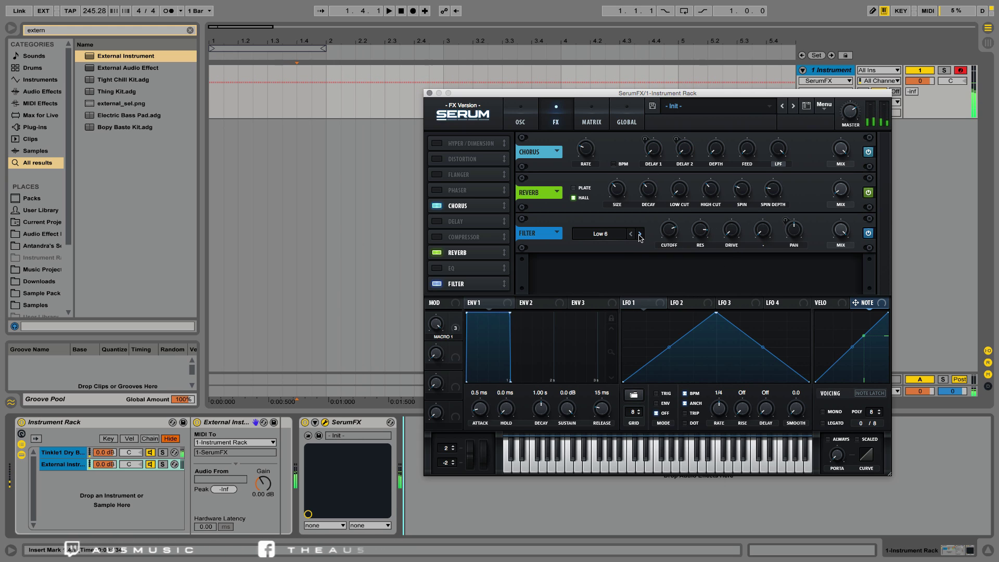
right_click(670, 234)
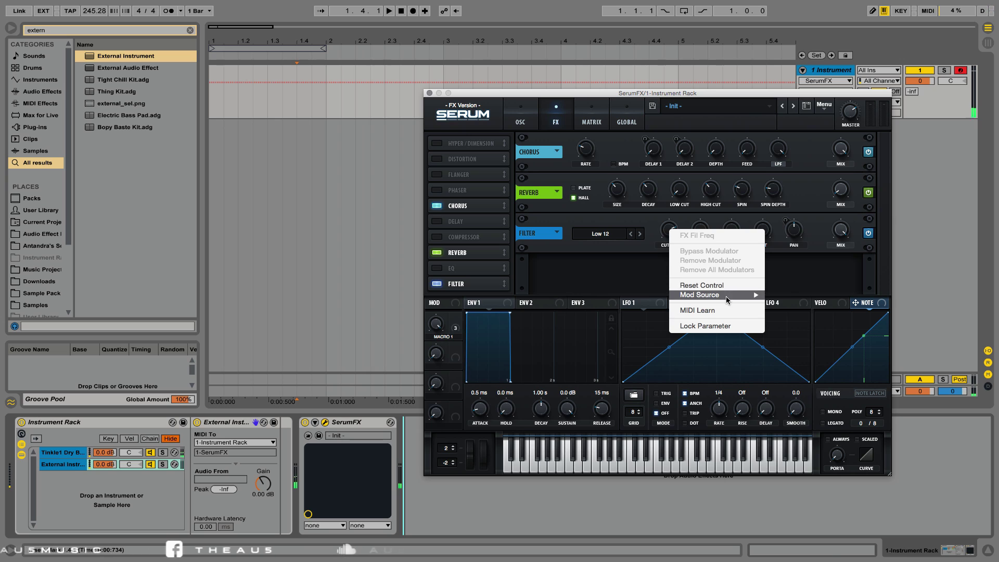
left_click(735, 308)
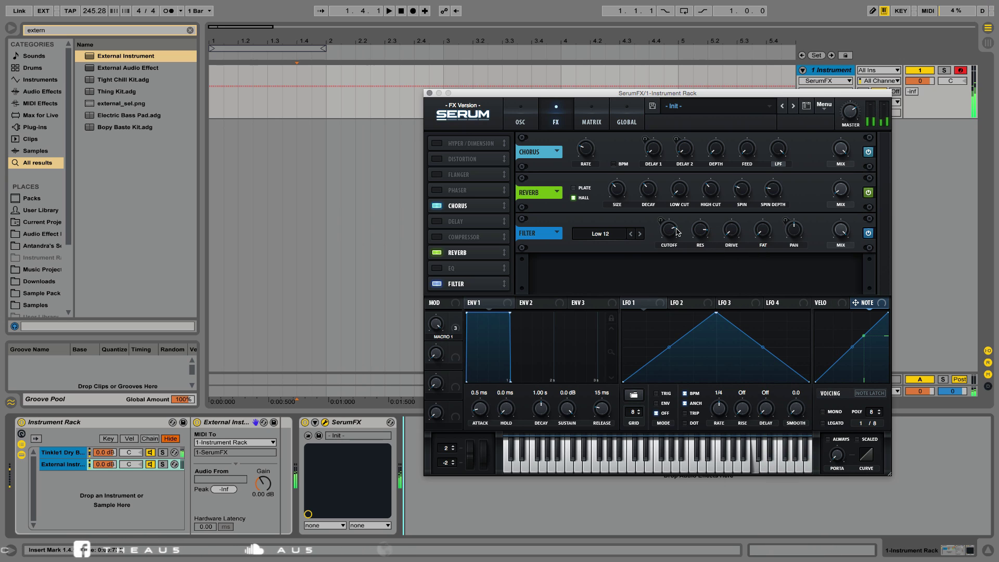
left_click_drag(735, 307, 670, 231)
left_click_drag(669, 280, 664, 253)
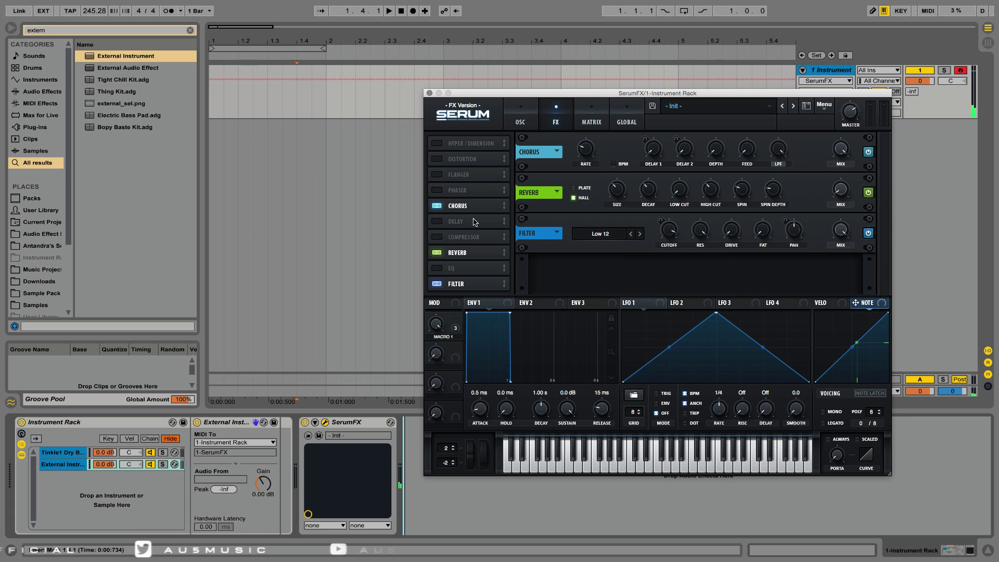